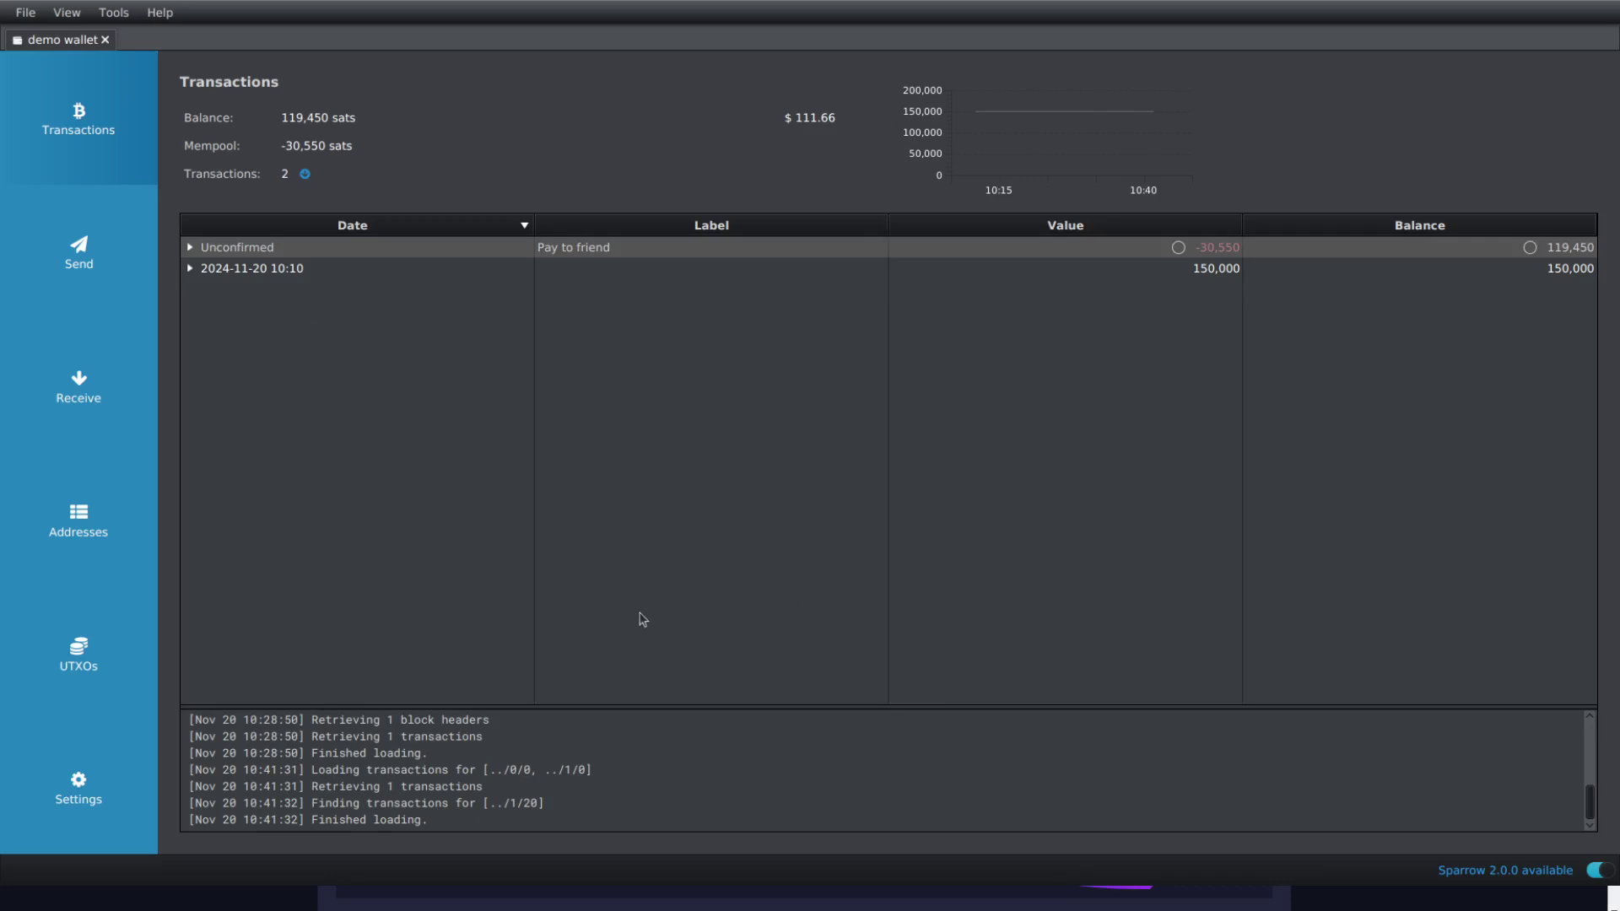
# Step: Select the unconfirmed 'Pay to friend' transaction and switch to its mempool.space page
pyautogui.click(240, 249)
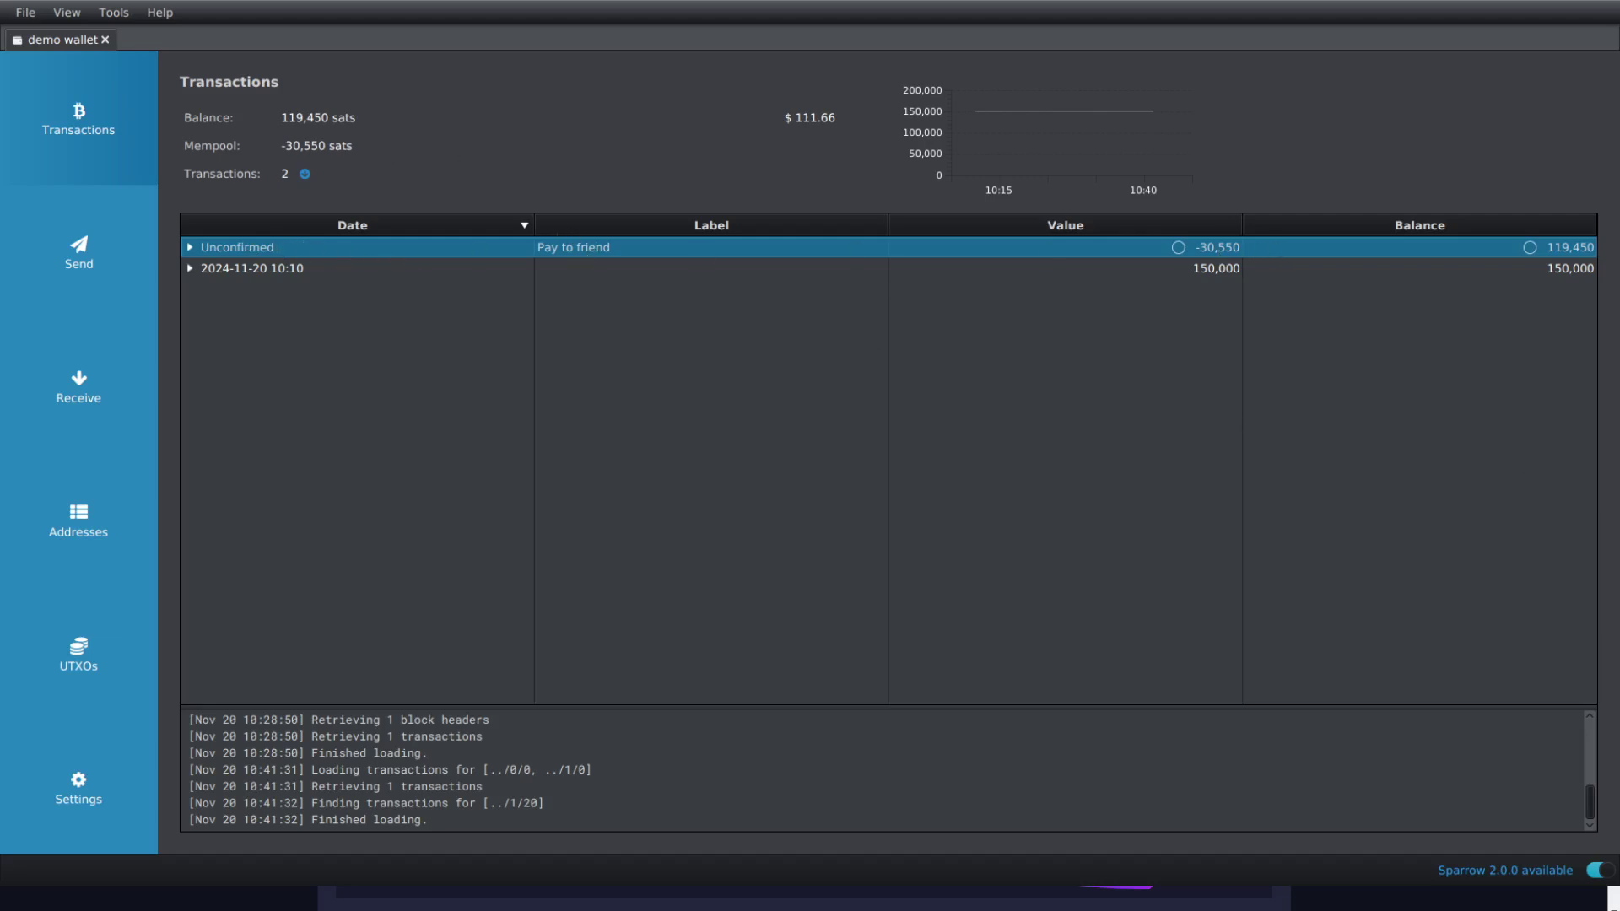
pyautogui.hotkey('alt', 'Tab')
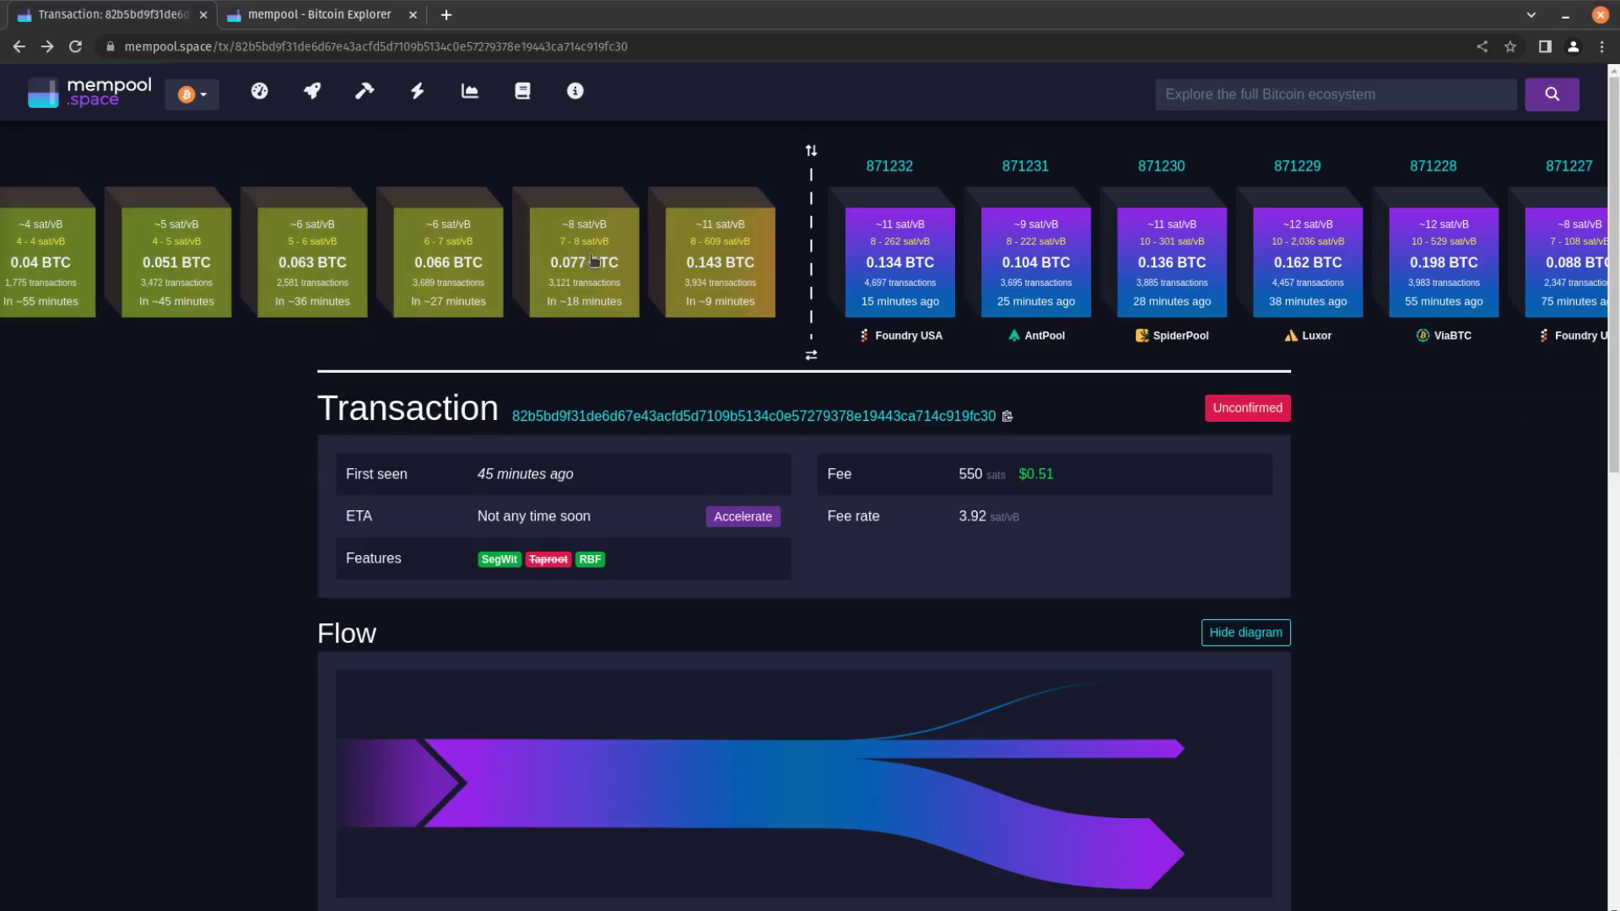
pyautogui.scroll(-1, 798, 582)
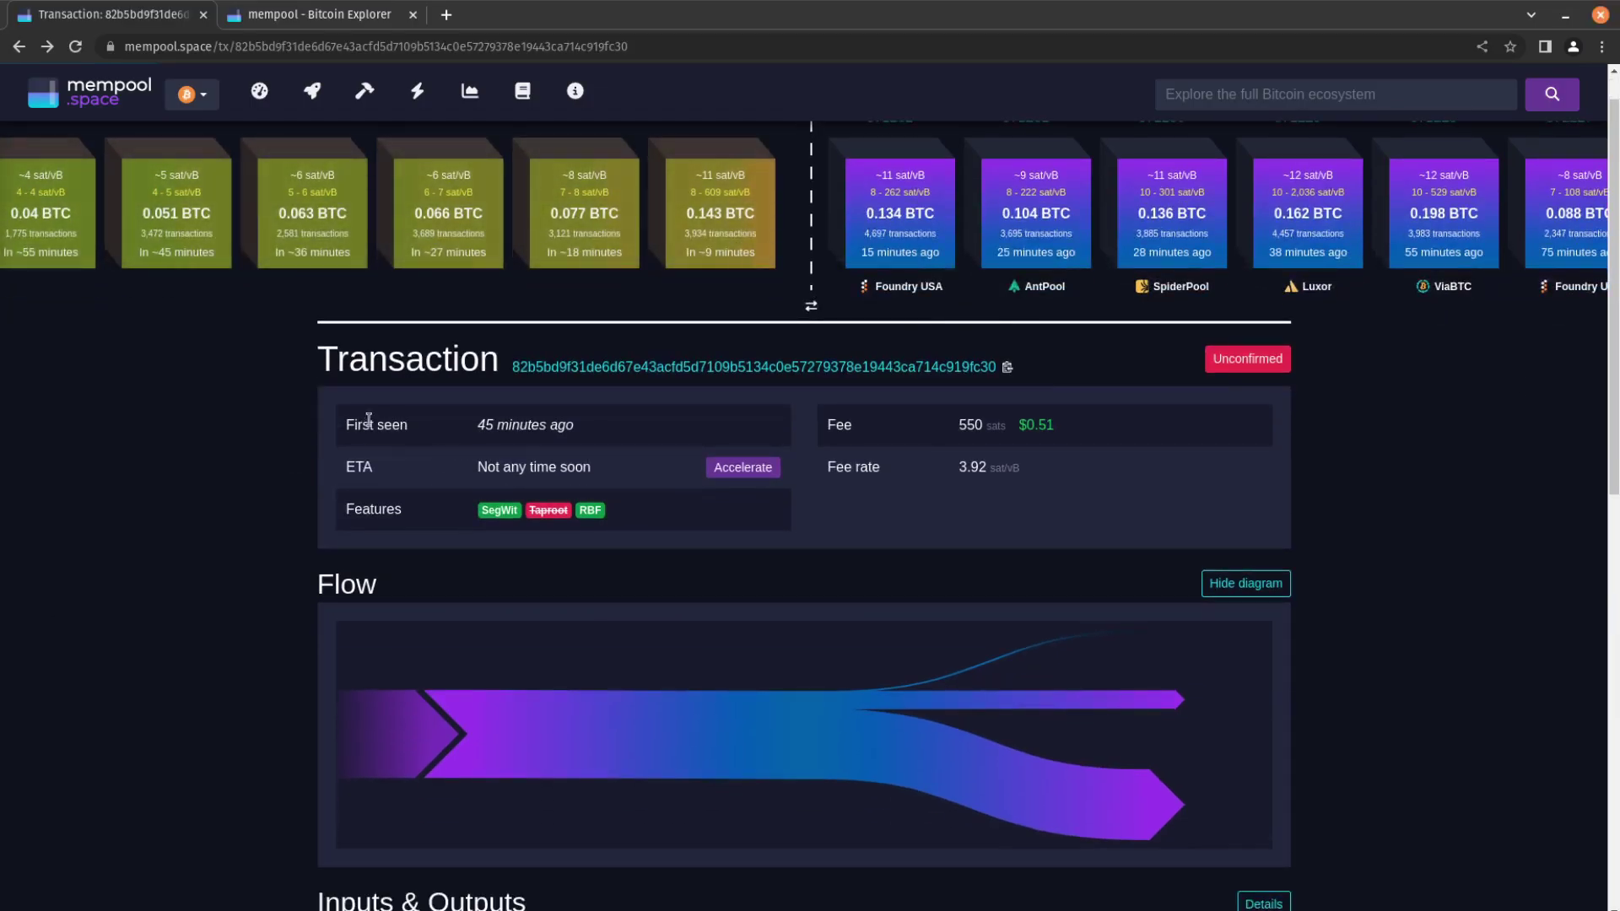
pyautogui.moveTo(477, 424); pyautogui.dragTo(520, 424)
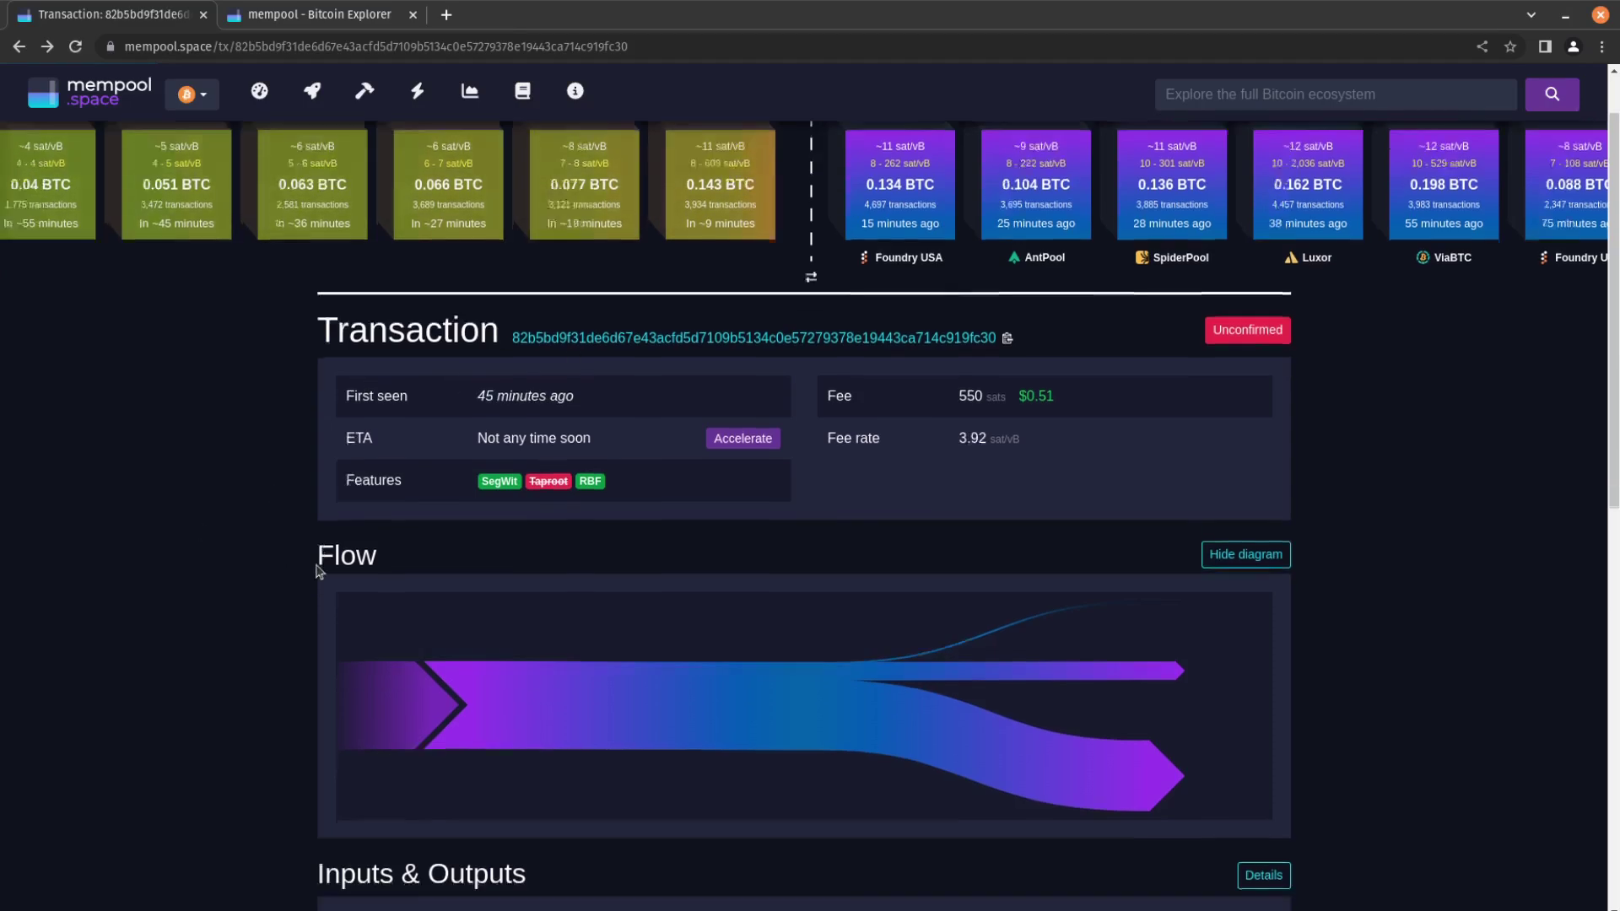
pyautogui.scroll(-2, 269, 493)
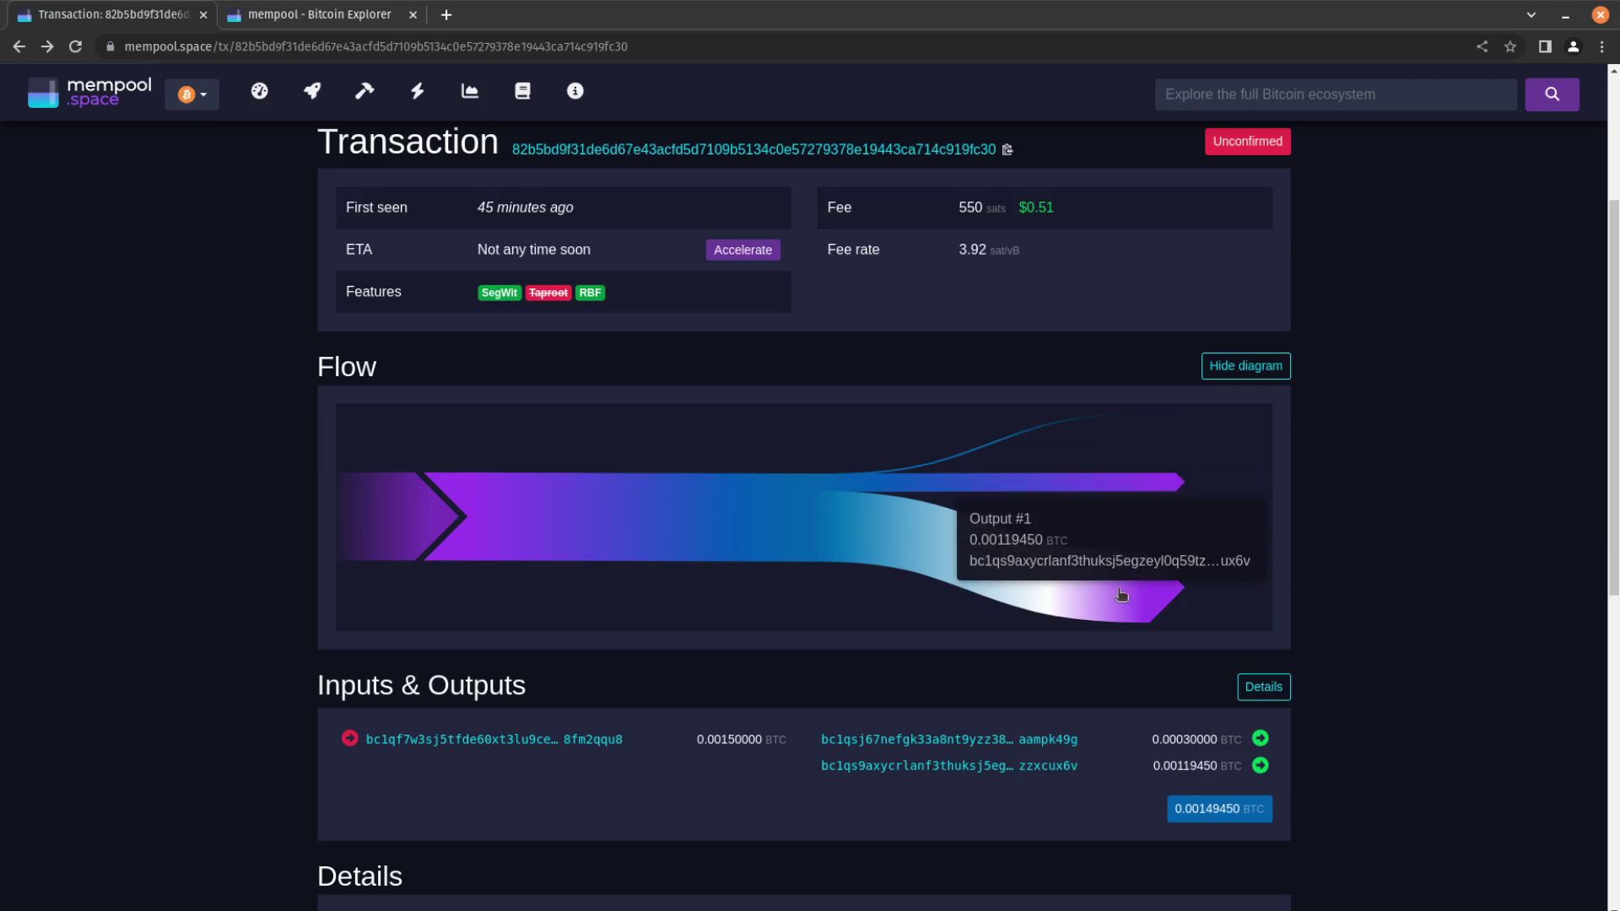
pyautogui.moveTo(827, 252)
pyautogui.mouseDown()
pyautogui.moveTo(1025, 254)
pyautogui.moveTo(975, 253)
pyautogui.mouseUp()
pyautogui.click(1032, 260)
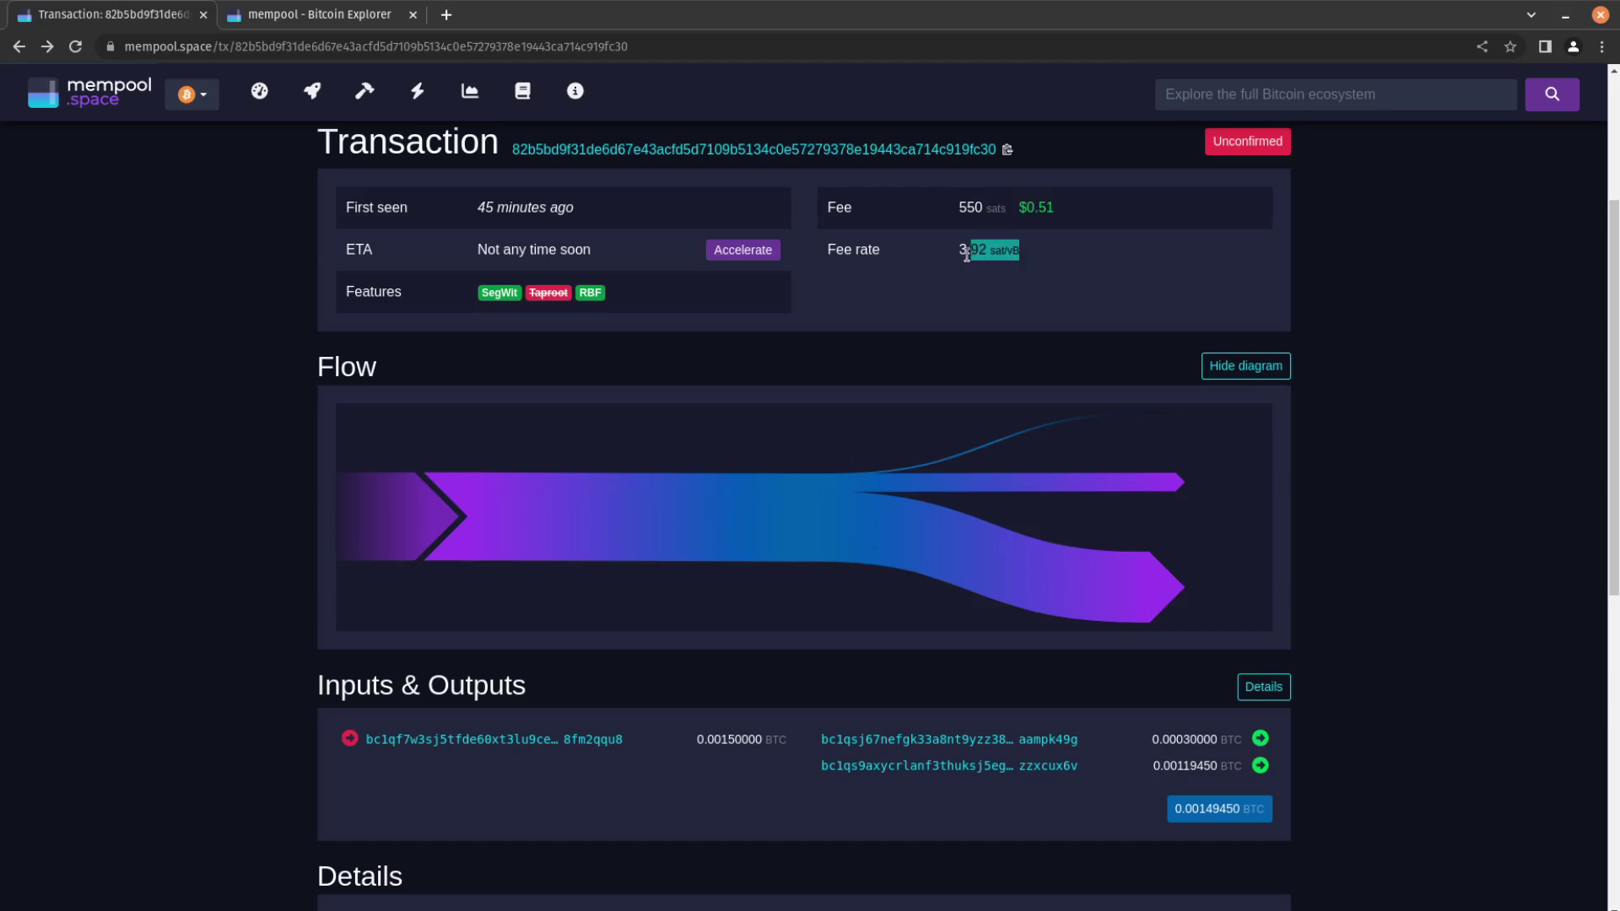
pyautogui.click(987, 318)
pyautogui.scroll(5, 927, 339)
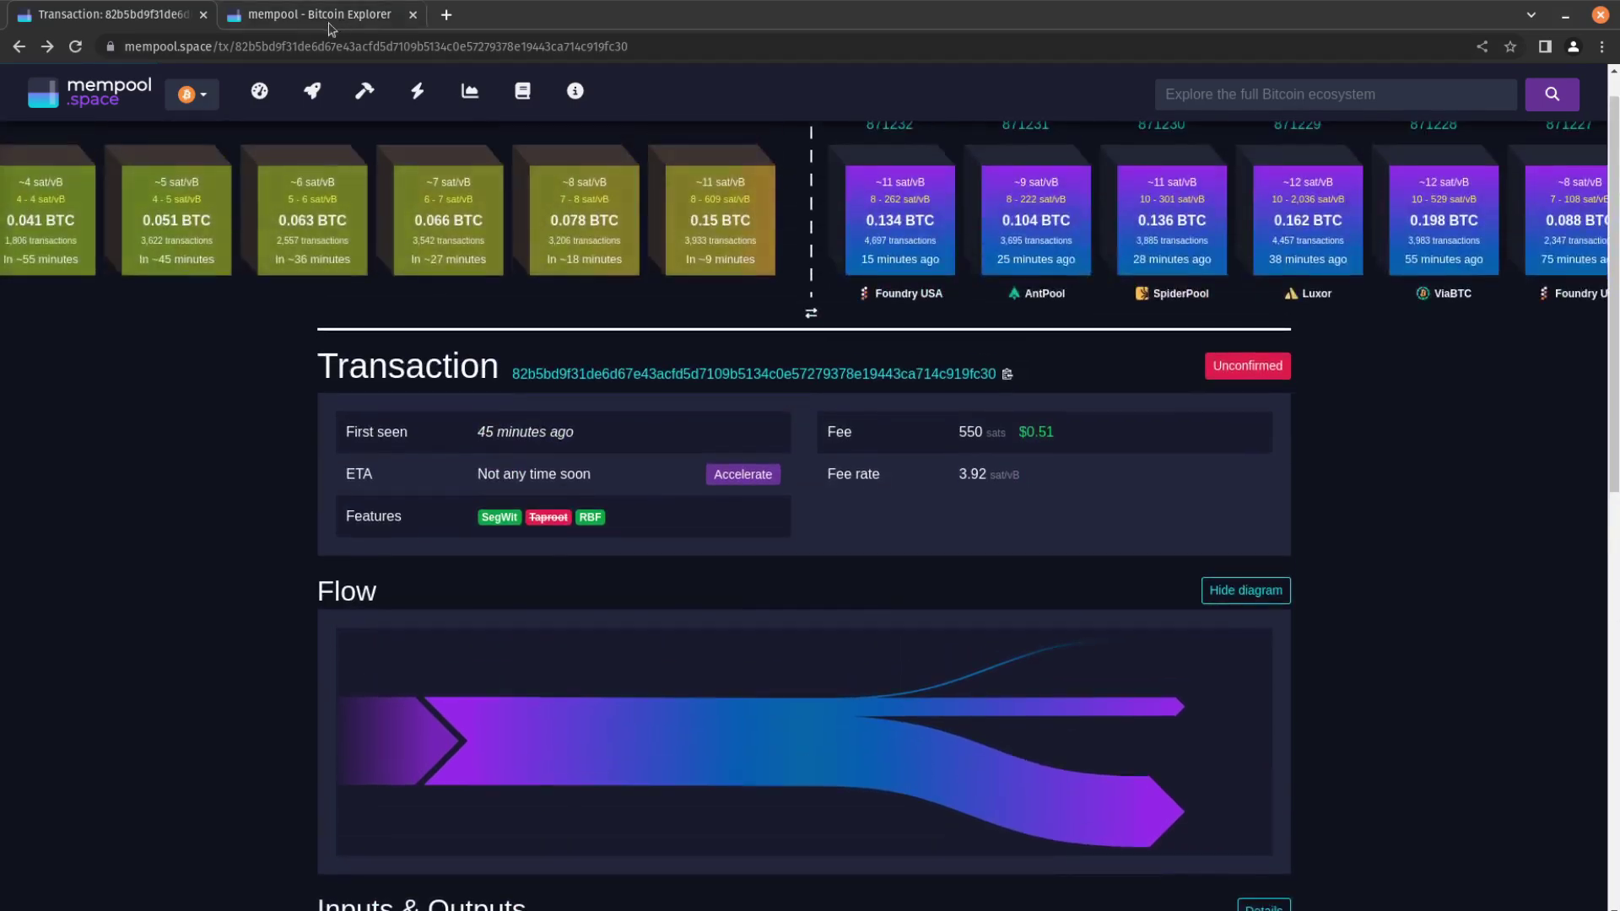
# Step: Review current fee priorities on the mempool.space dashboard, then return to the wallet
pyautogui.click(319, 14)
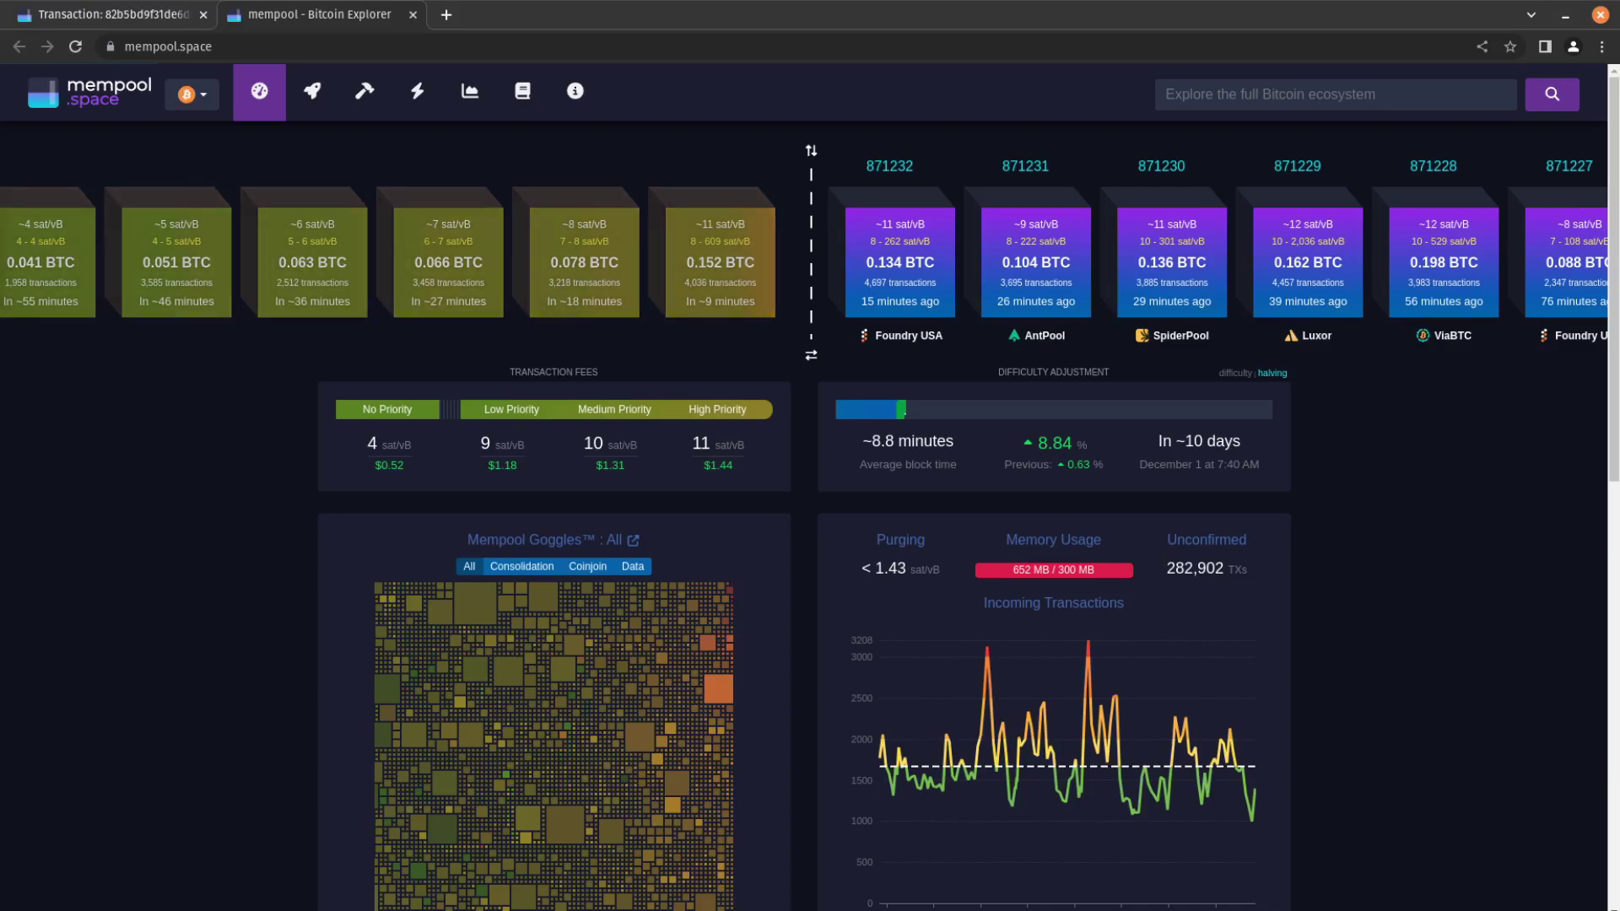
pyautogui.hotkey('alt', 'Tab')
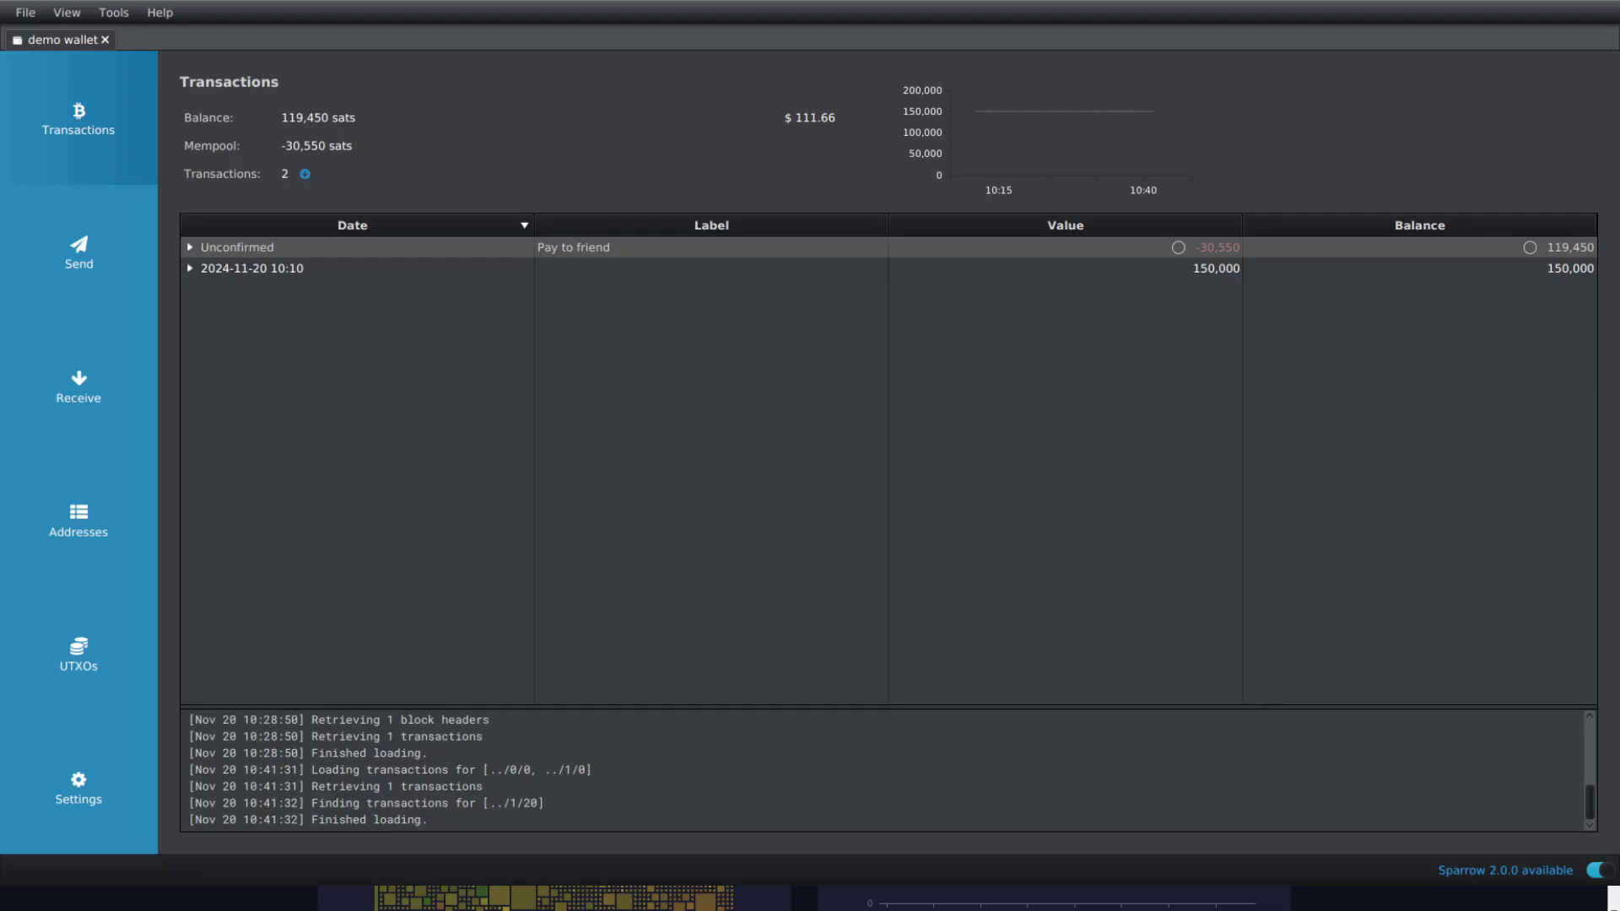
# Step: Start a Replace-By-Fee draft for the unconfirmed payment: 30,000 sats, 'Pay to friend (Replaced By Fee)'
pyautogui.click(898, 437)
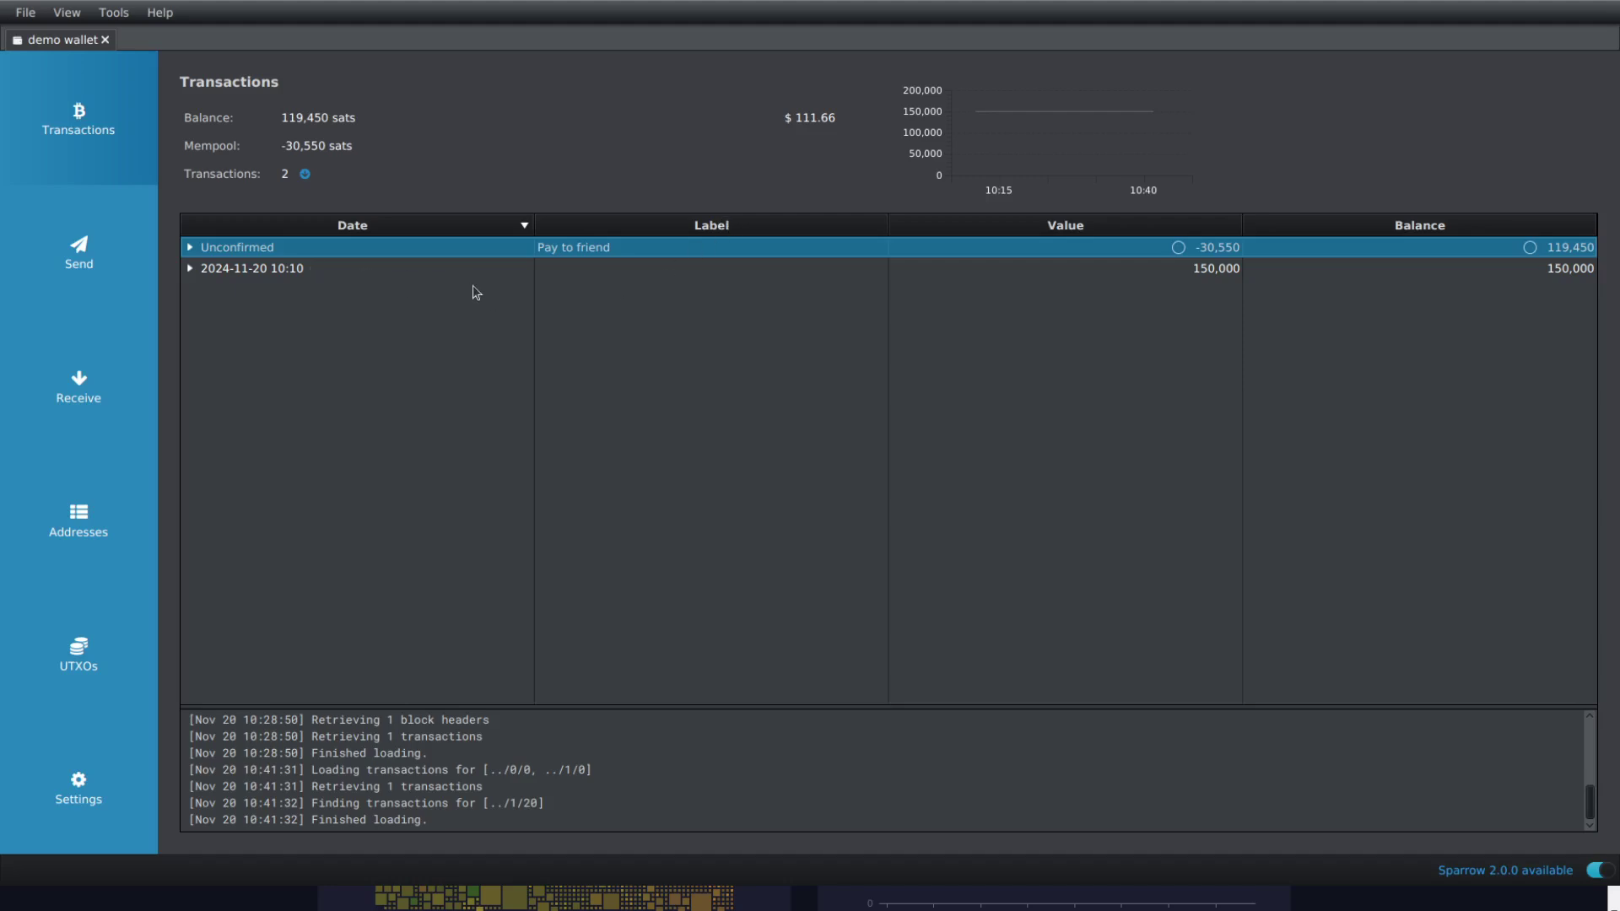
pyautogui.moveTo(302, 248)
pyautogui.click(302, 248)
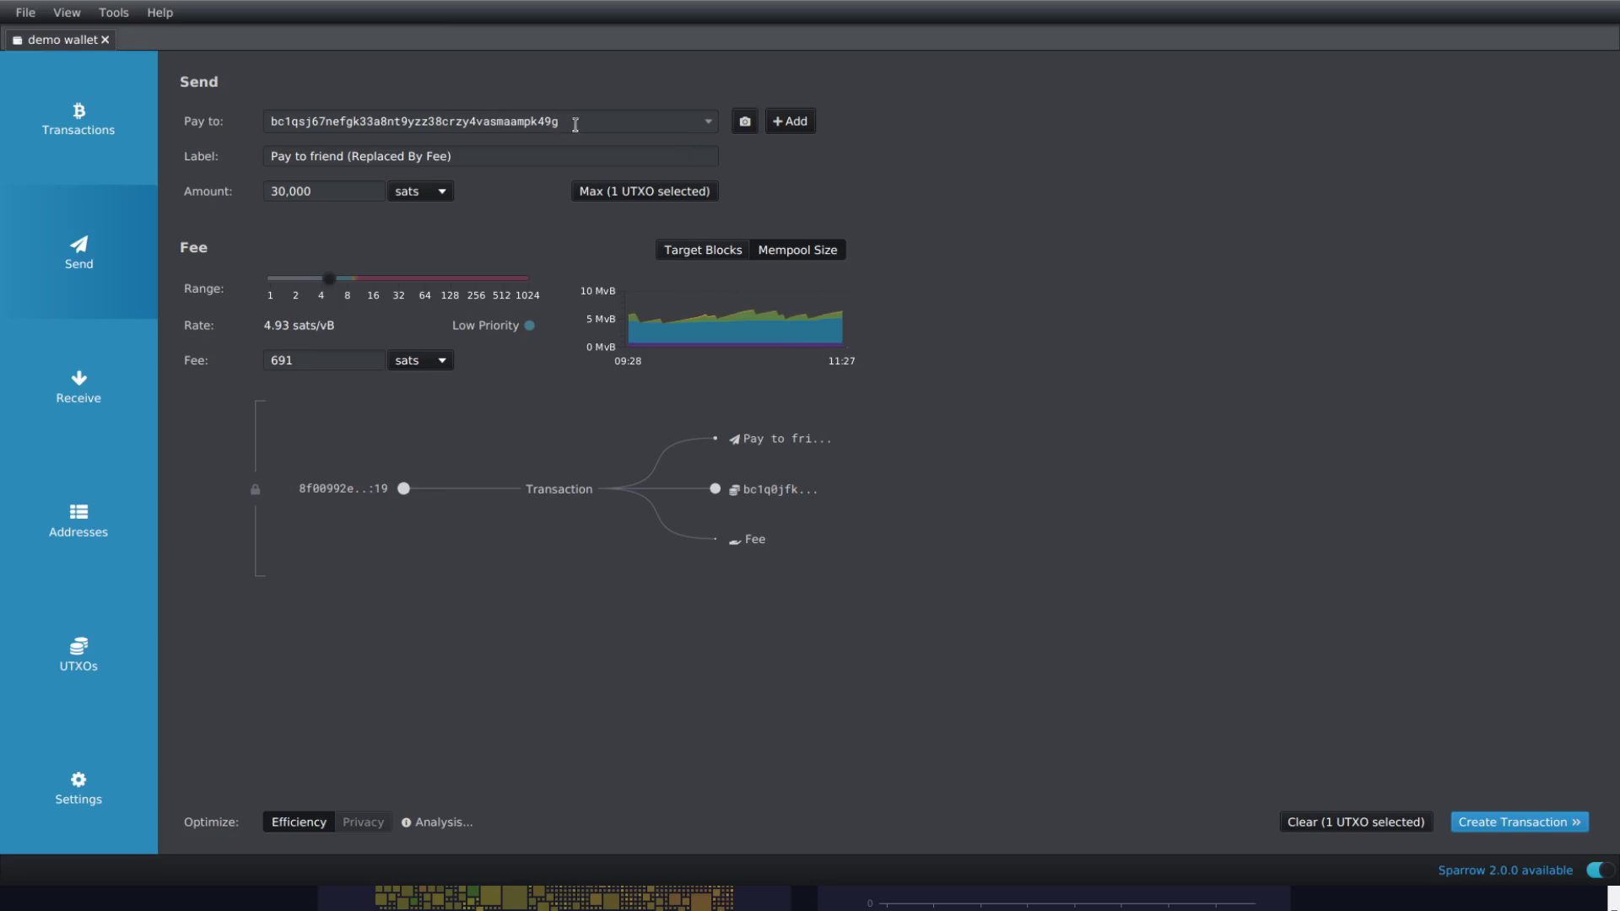
pyautogui.moveTo(584, 121); pyautogui.dragTo(264, 124)
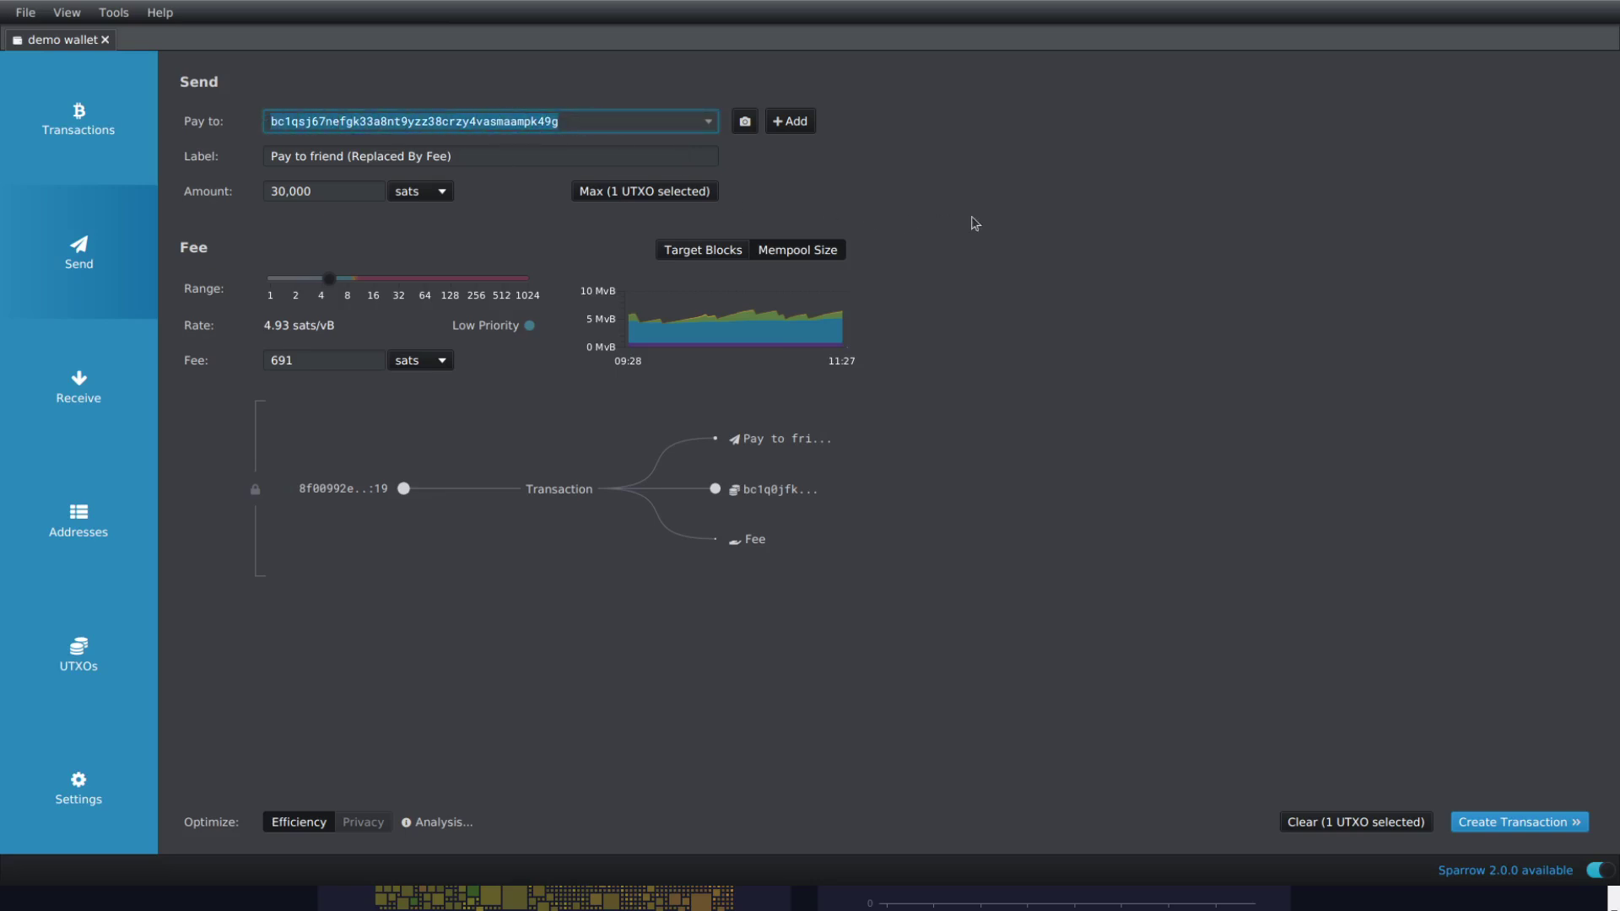
pyautogui.click(908, 211)
pyautogui.tripleClick(494, 156)
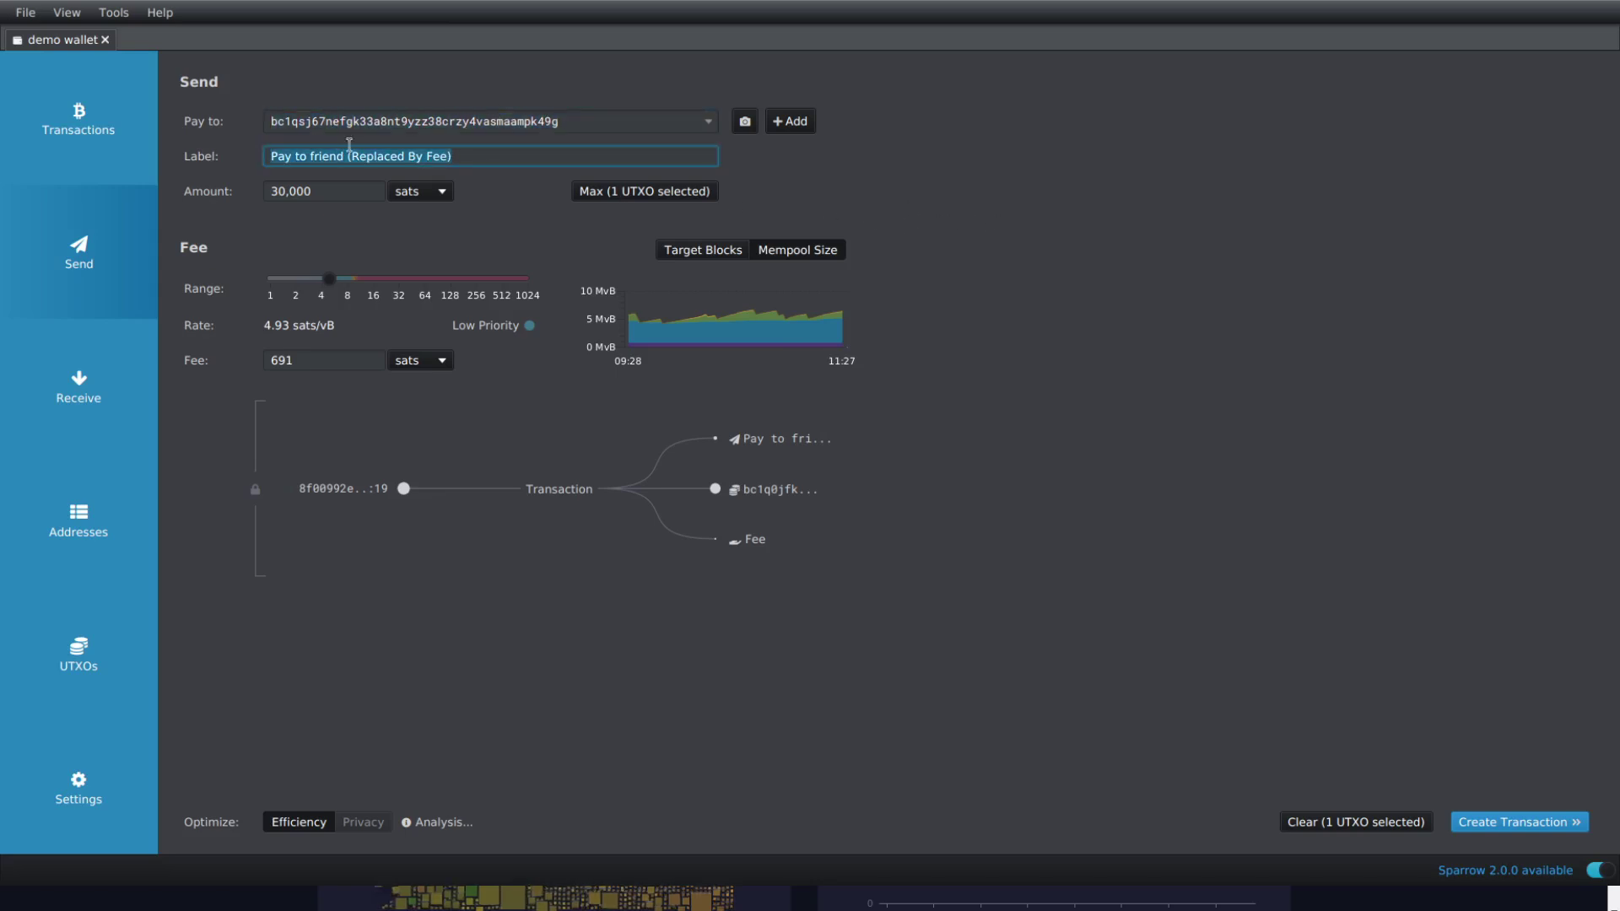
pyautogui.click(455, 156)
pyautogui.doubleClick(341, 190)
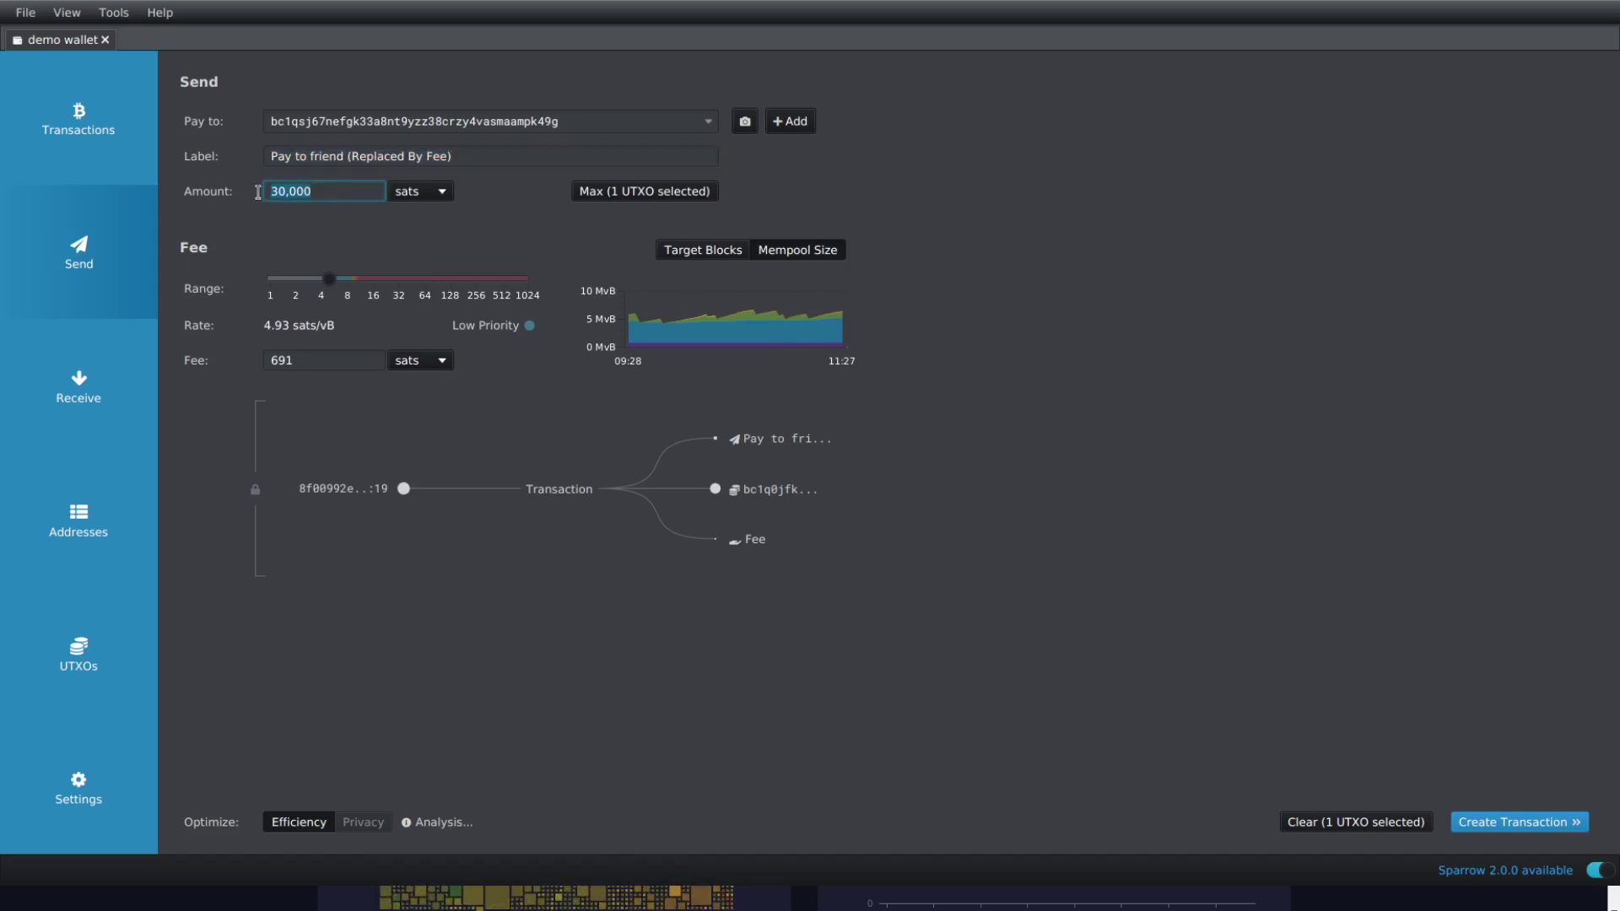
pyautogui.click(1088, 387)
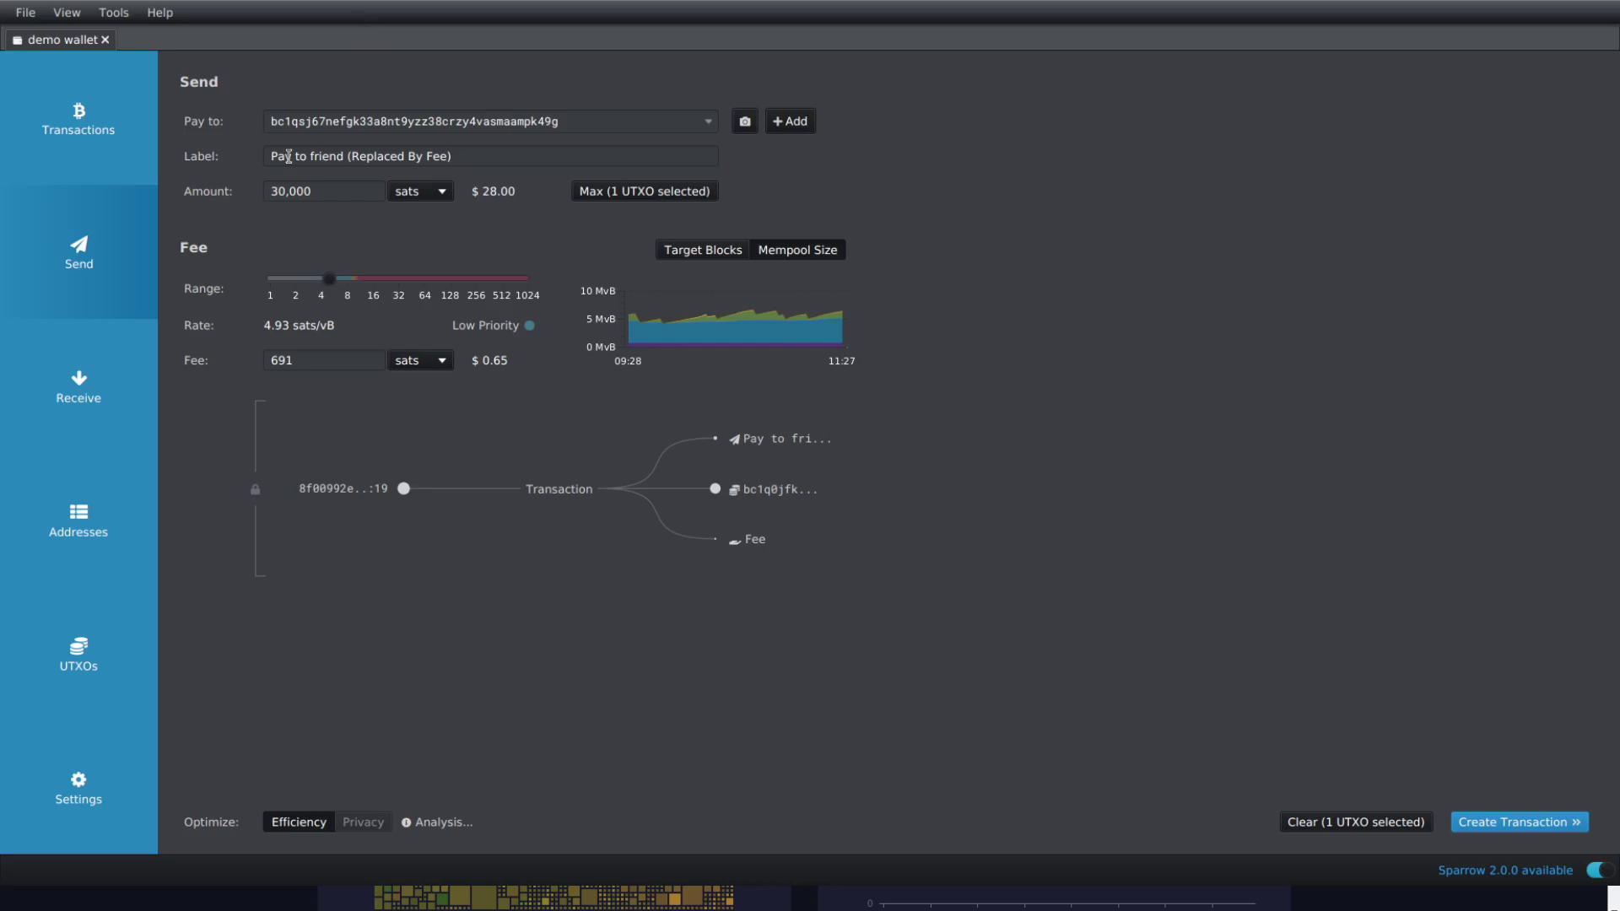
# Step: Reopen the fee replacement from the Transactions list and nudge its fee rate up slightly
pyautogui.click(95, 117)
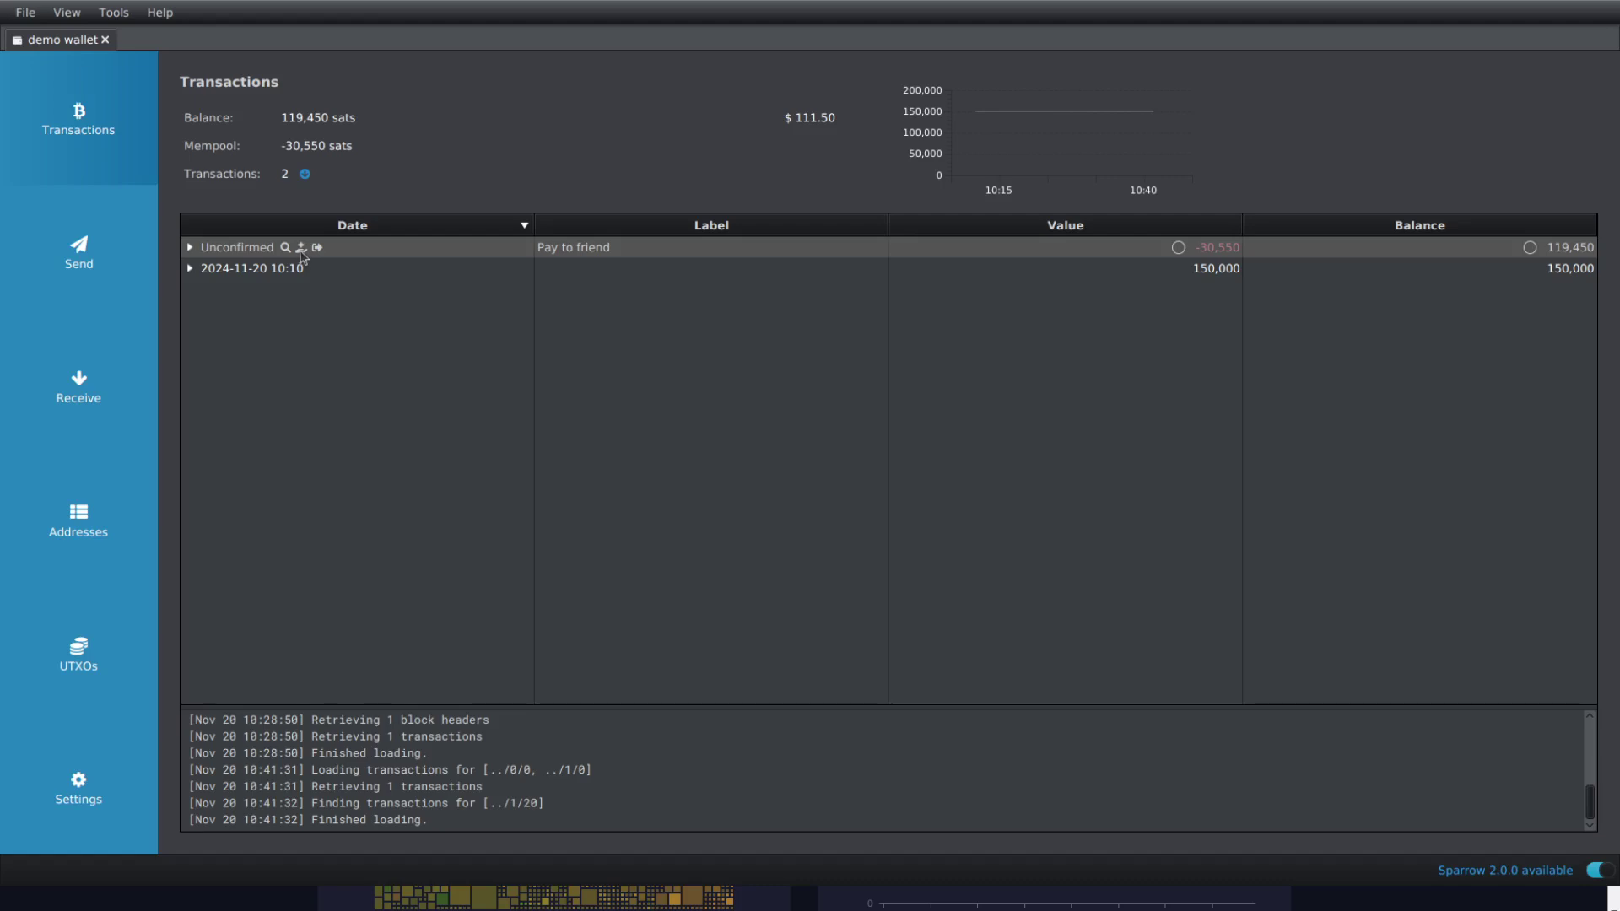
pyautogui.click(301, 248)
pyautogui.click(334, 281)
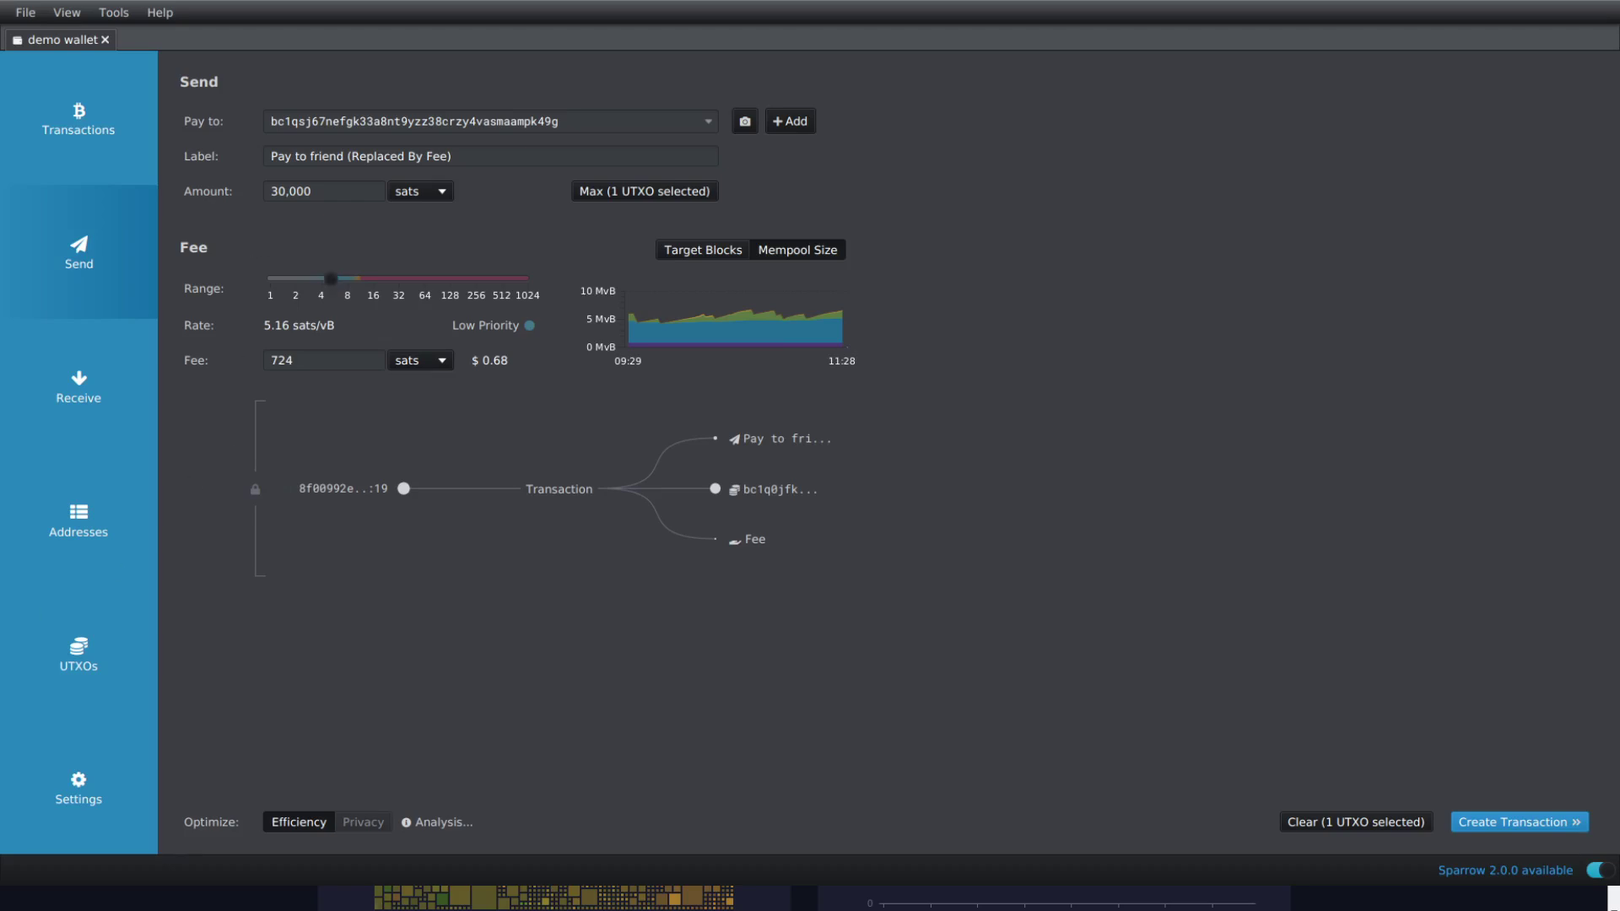
# Step: After checking mempool.space fees, raise the fee range to about 13 sats/vB, High Priority
pyautogui.hotkey('alt', 'Tab')
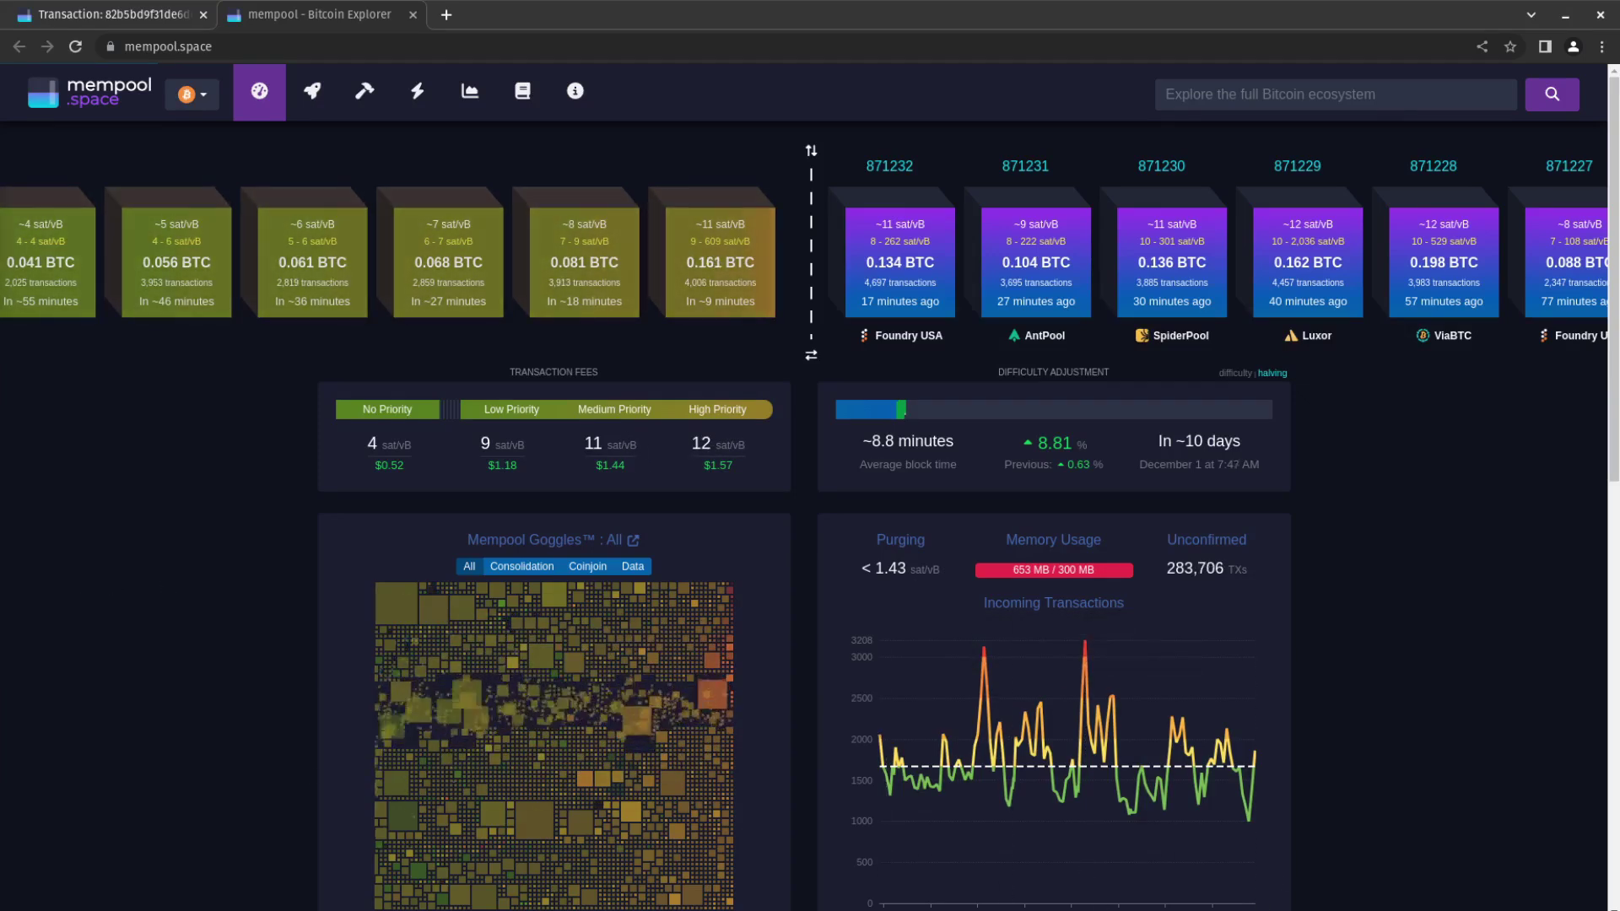
pyautogui.hotkey('alt', 'Tab')
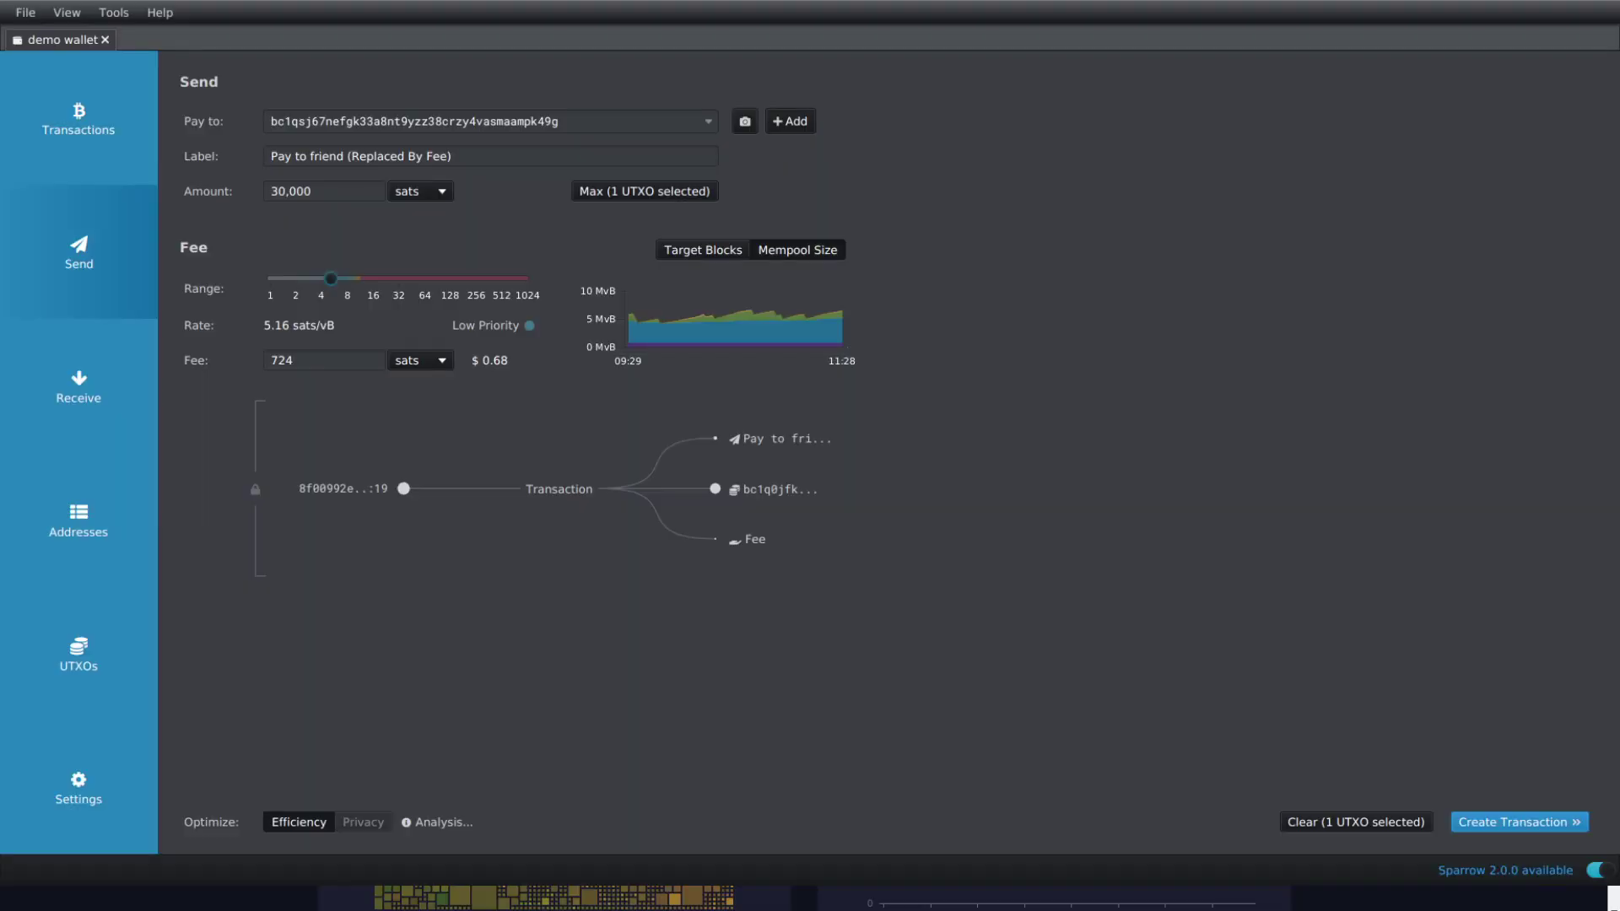
pyautogui.moveTo(332, 279); pyautogui.dragTo(369, 279)
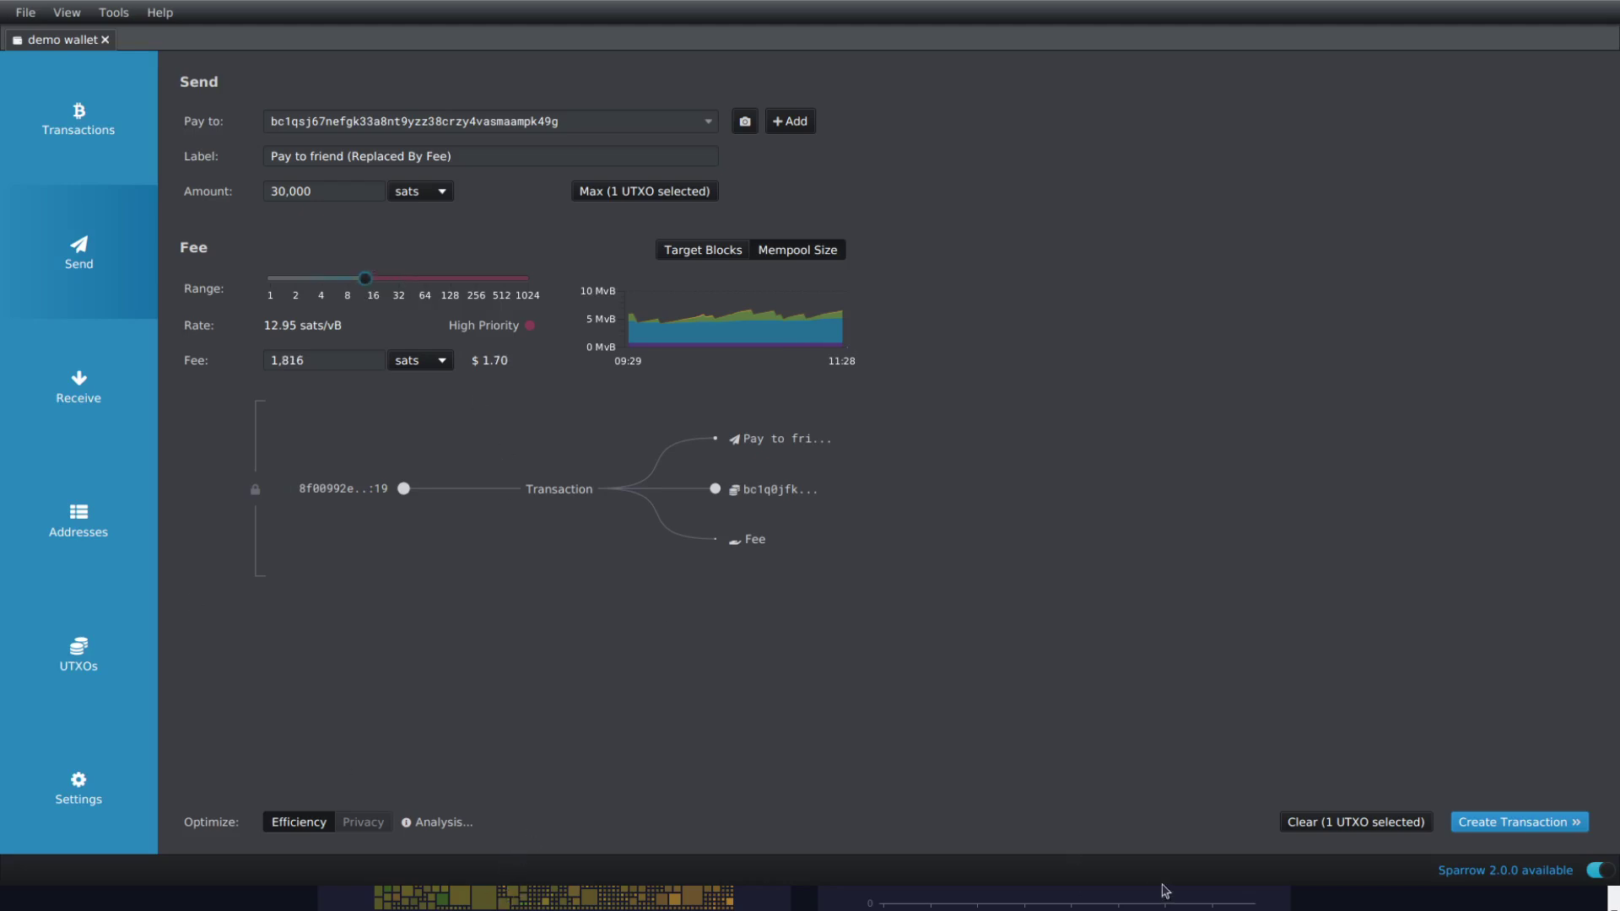
# Step: Create, finalize and broadcast the 12.95 sat/vB replacement transaction
pyautogui.click(1517, 822)
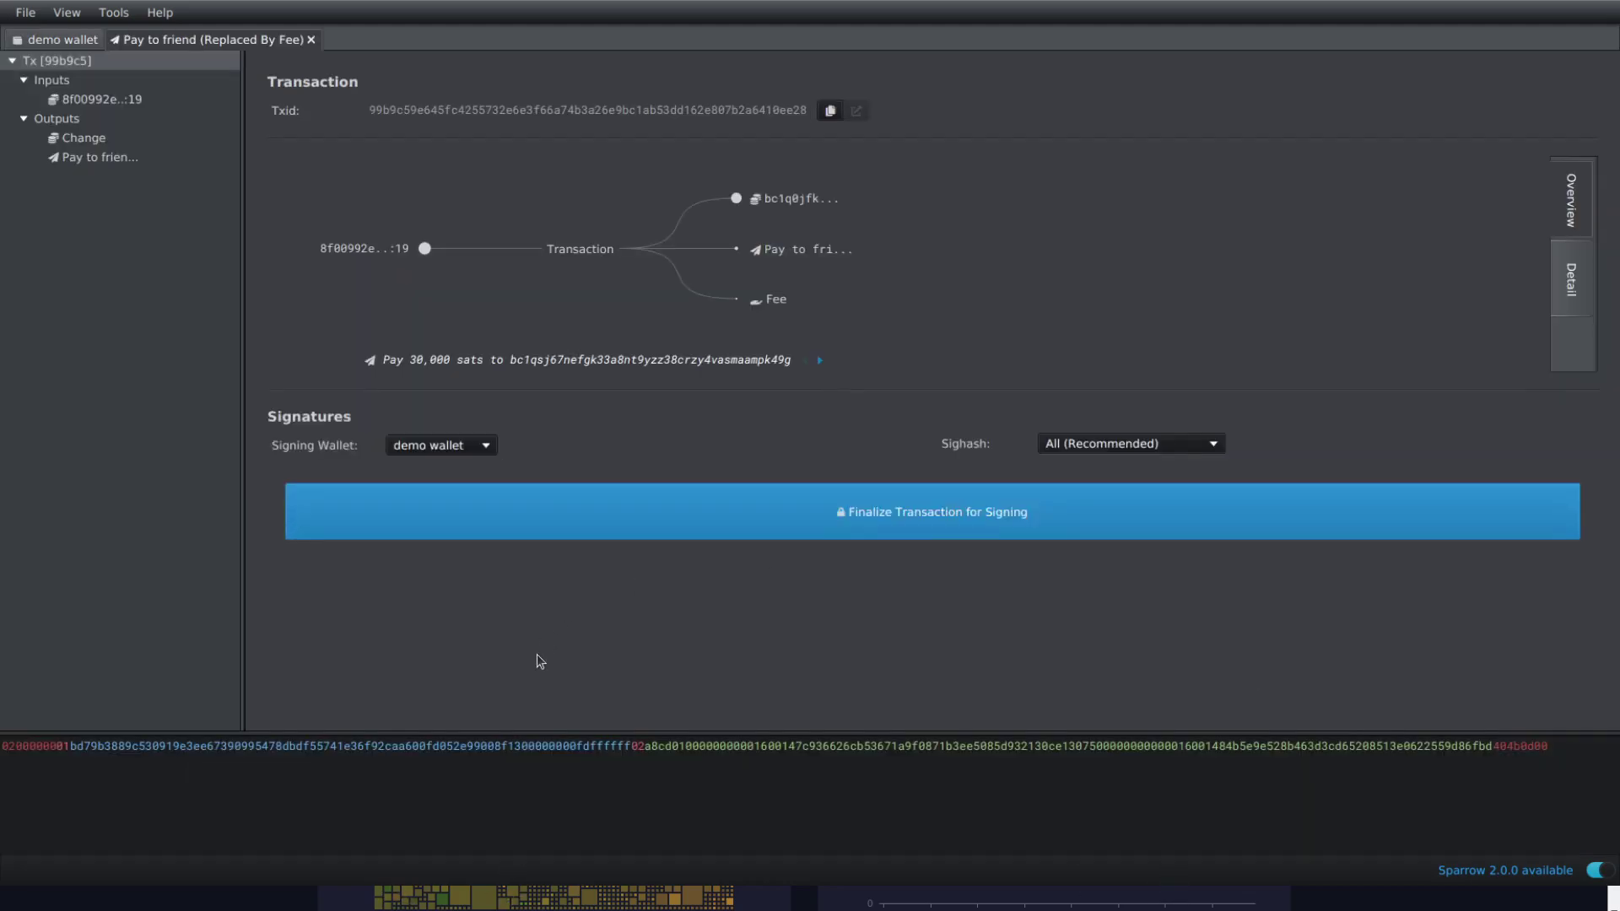
pyautogui.click(970, 525)
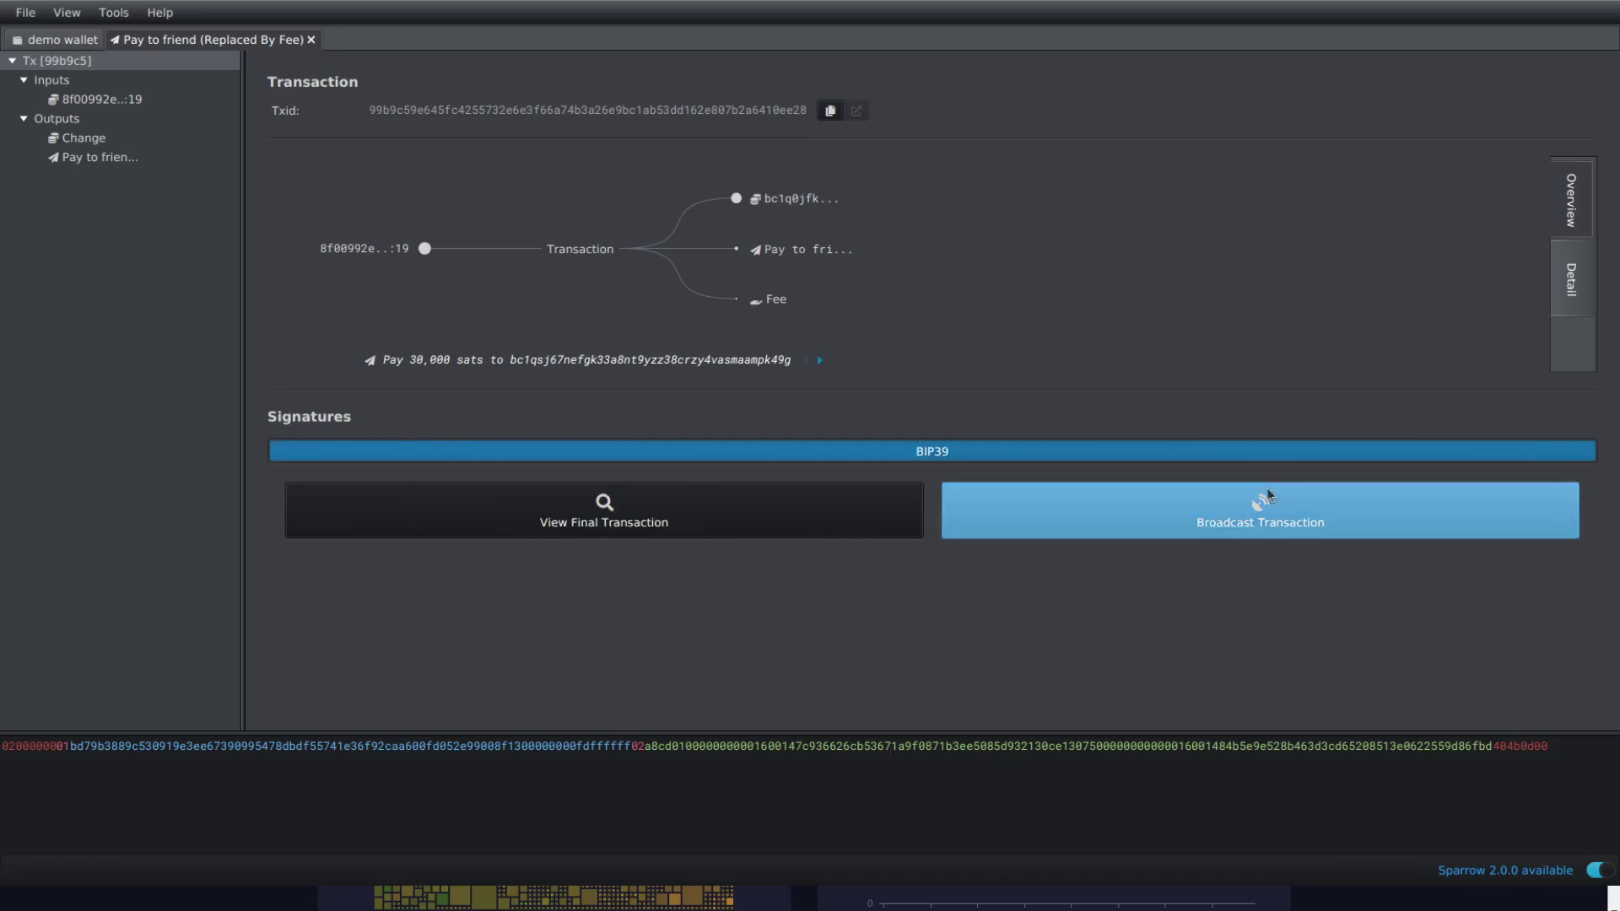
pyautogui.click(1248, 527)
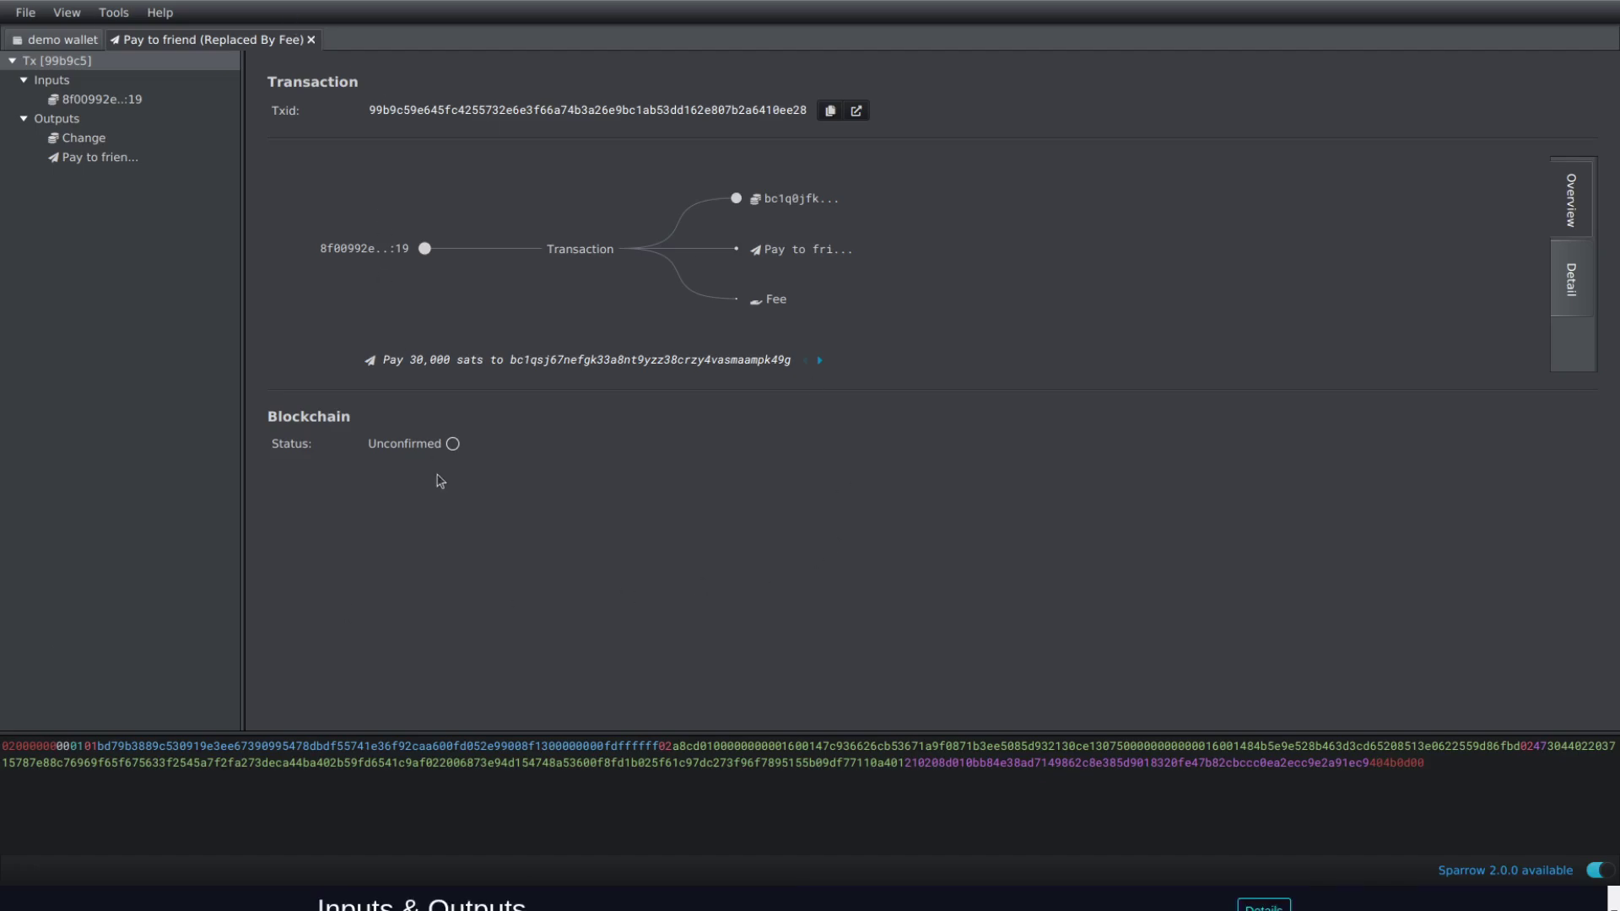
# Step: Reload the original transaction on mempool.space to see the 3.92→12.9 sat/vB RBF timeline
pyautogui.hotkey('alt', 'Tab')
pyautogui.press('F5')
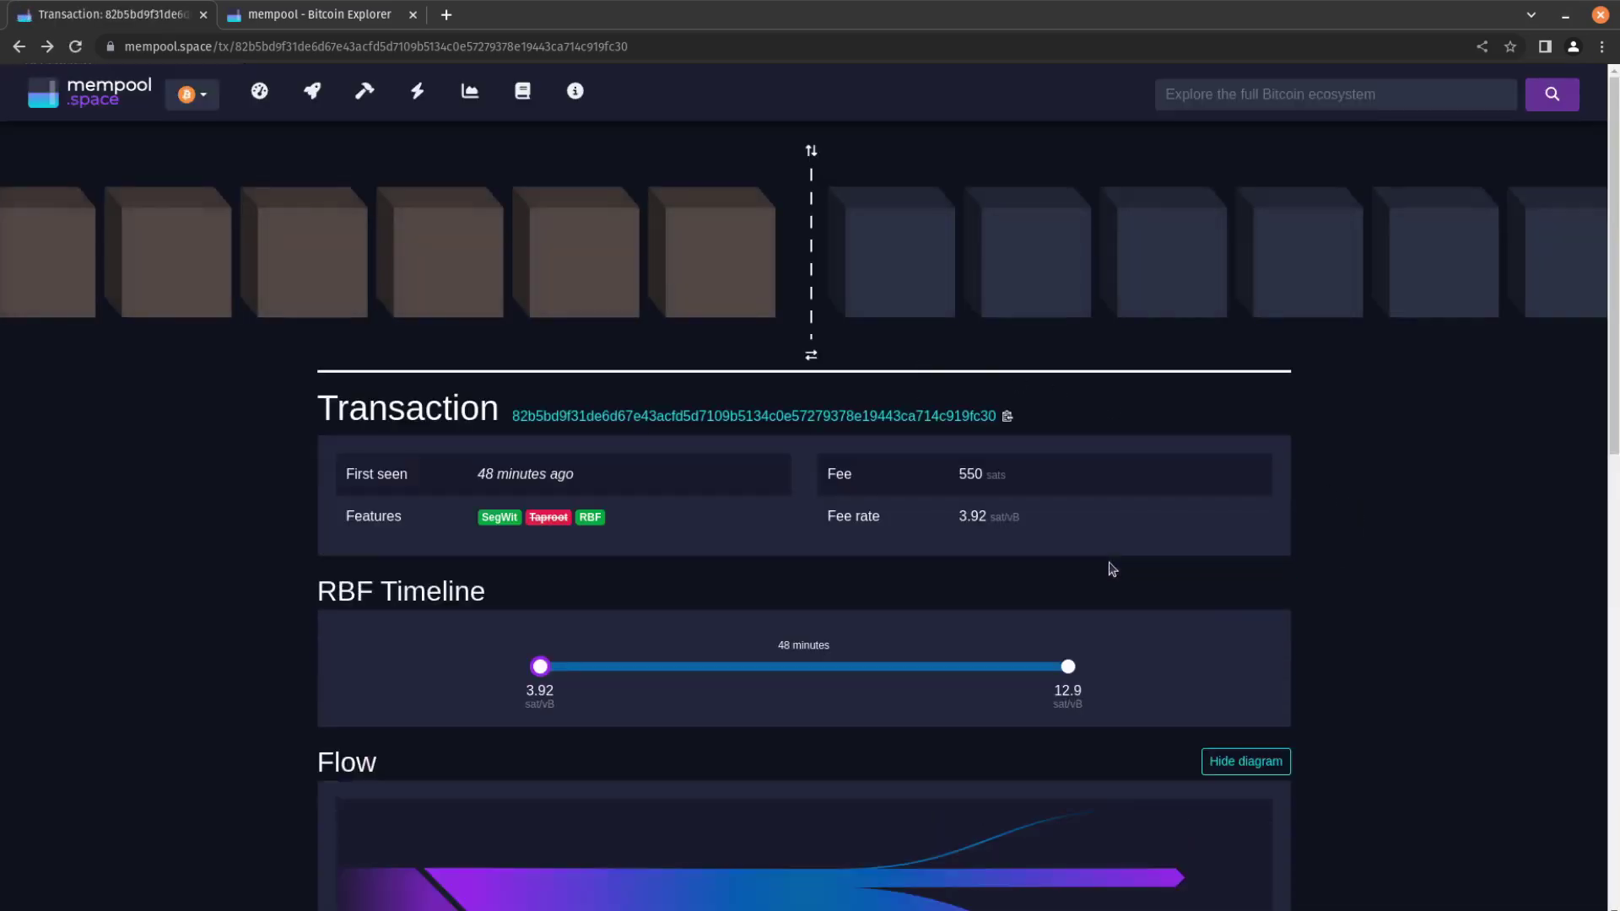
pyautogui.scroll(-3, 1446, 677)
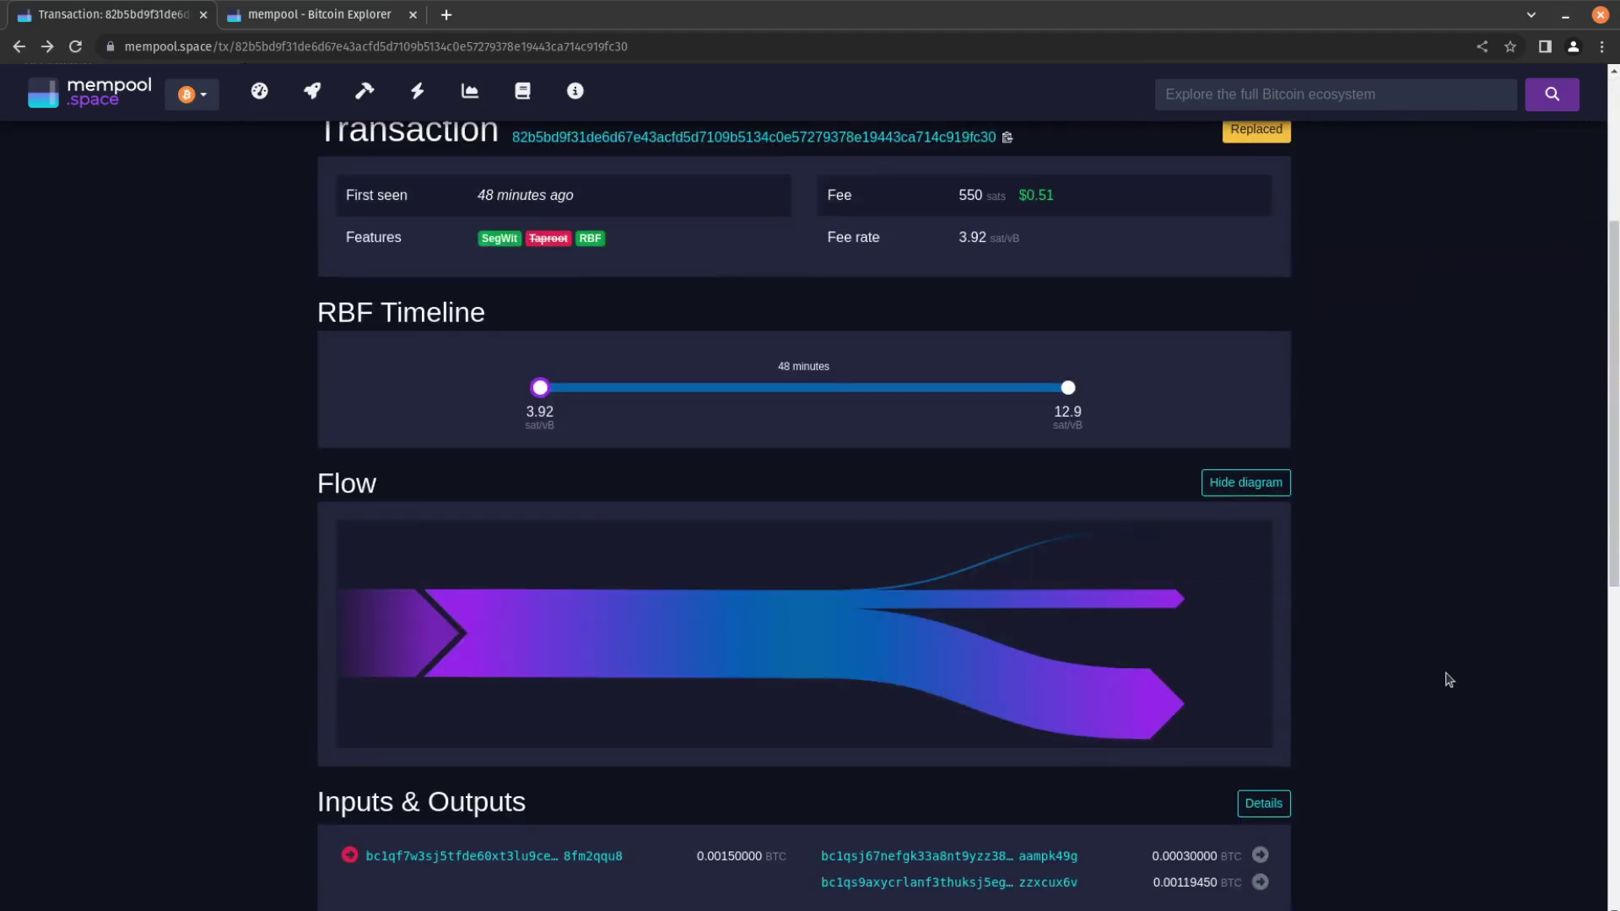
pyautogui.scroll(2, 430, 461)
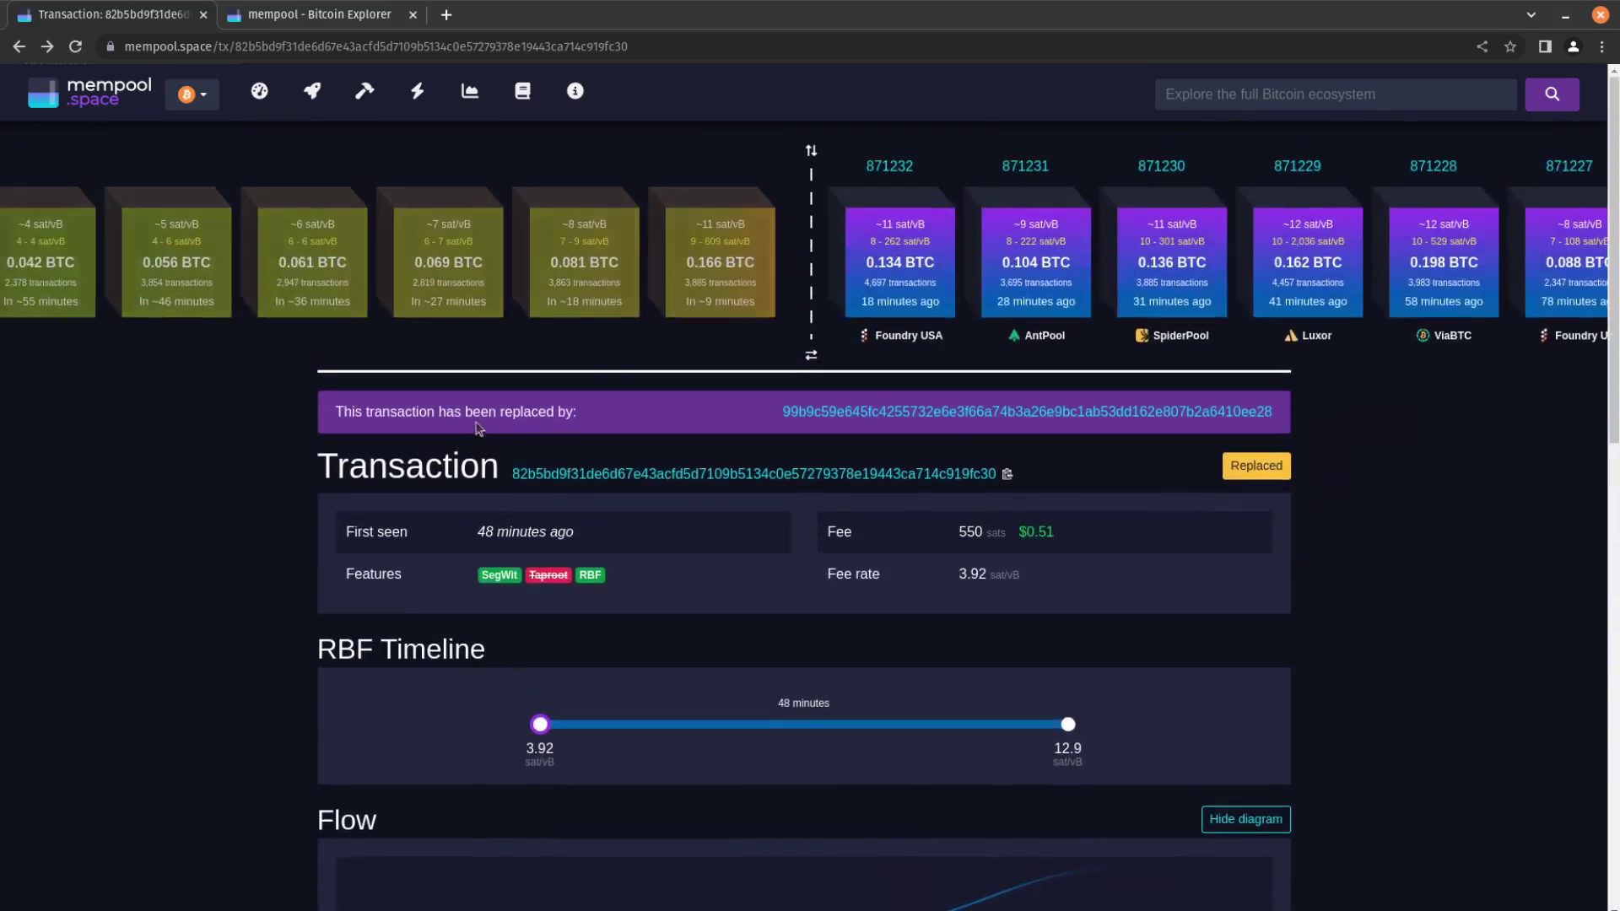
pyautogui.moveTo(498, 412); pyautogui.dragTo(561, 411)
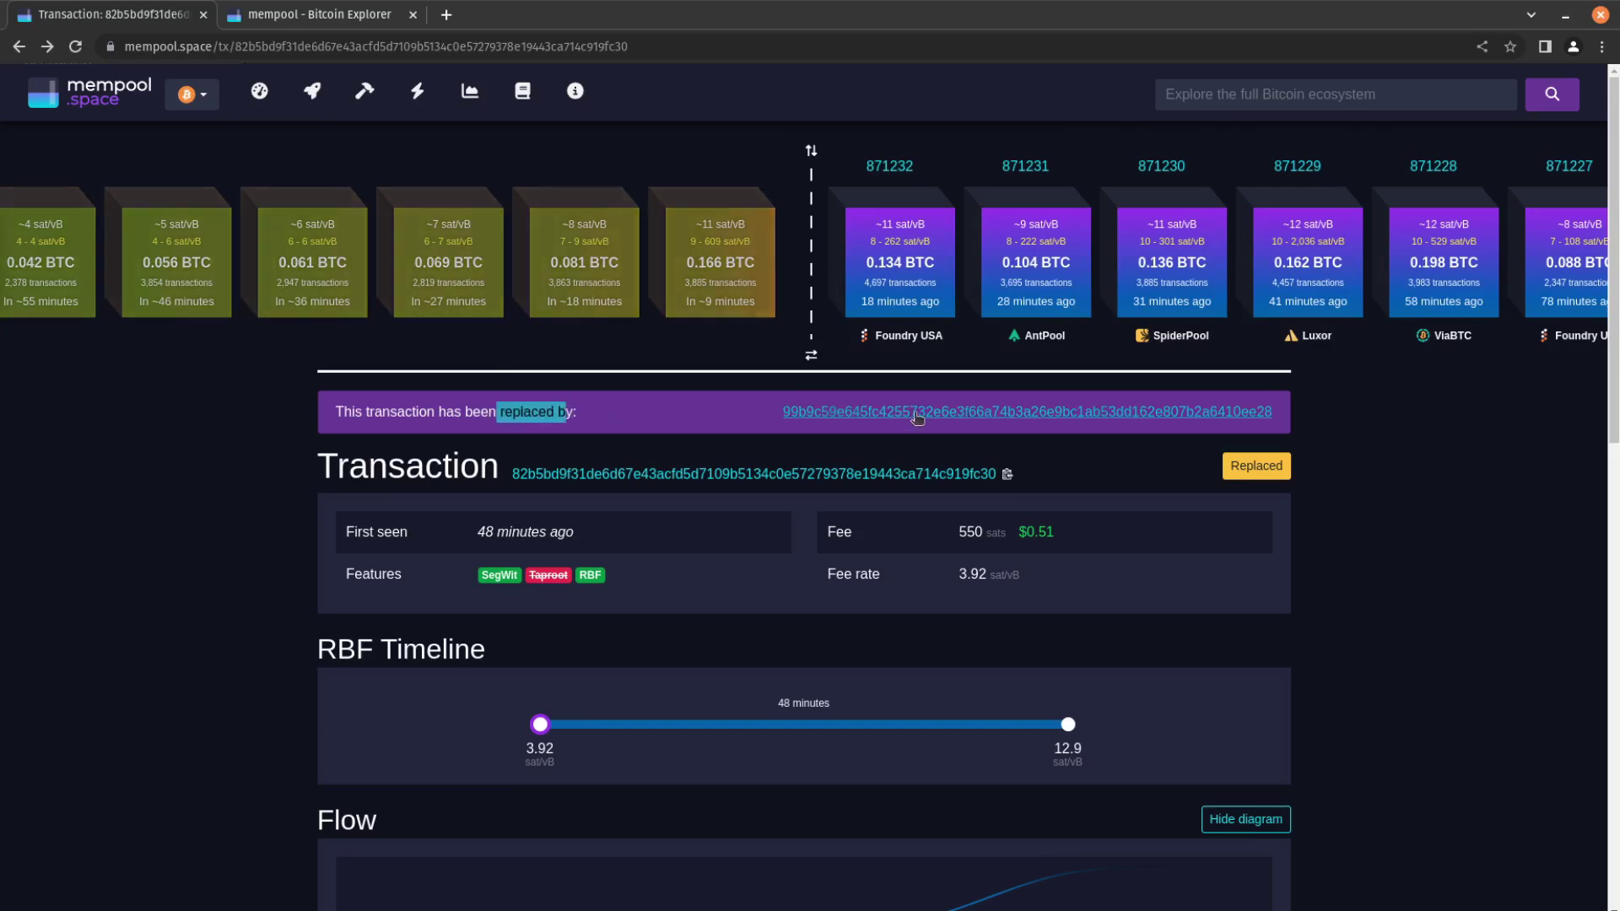
pyautogui.scroll(-2, 1493, 658)
pyautogui.scroll(-3, 987, 622)
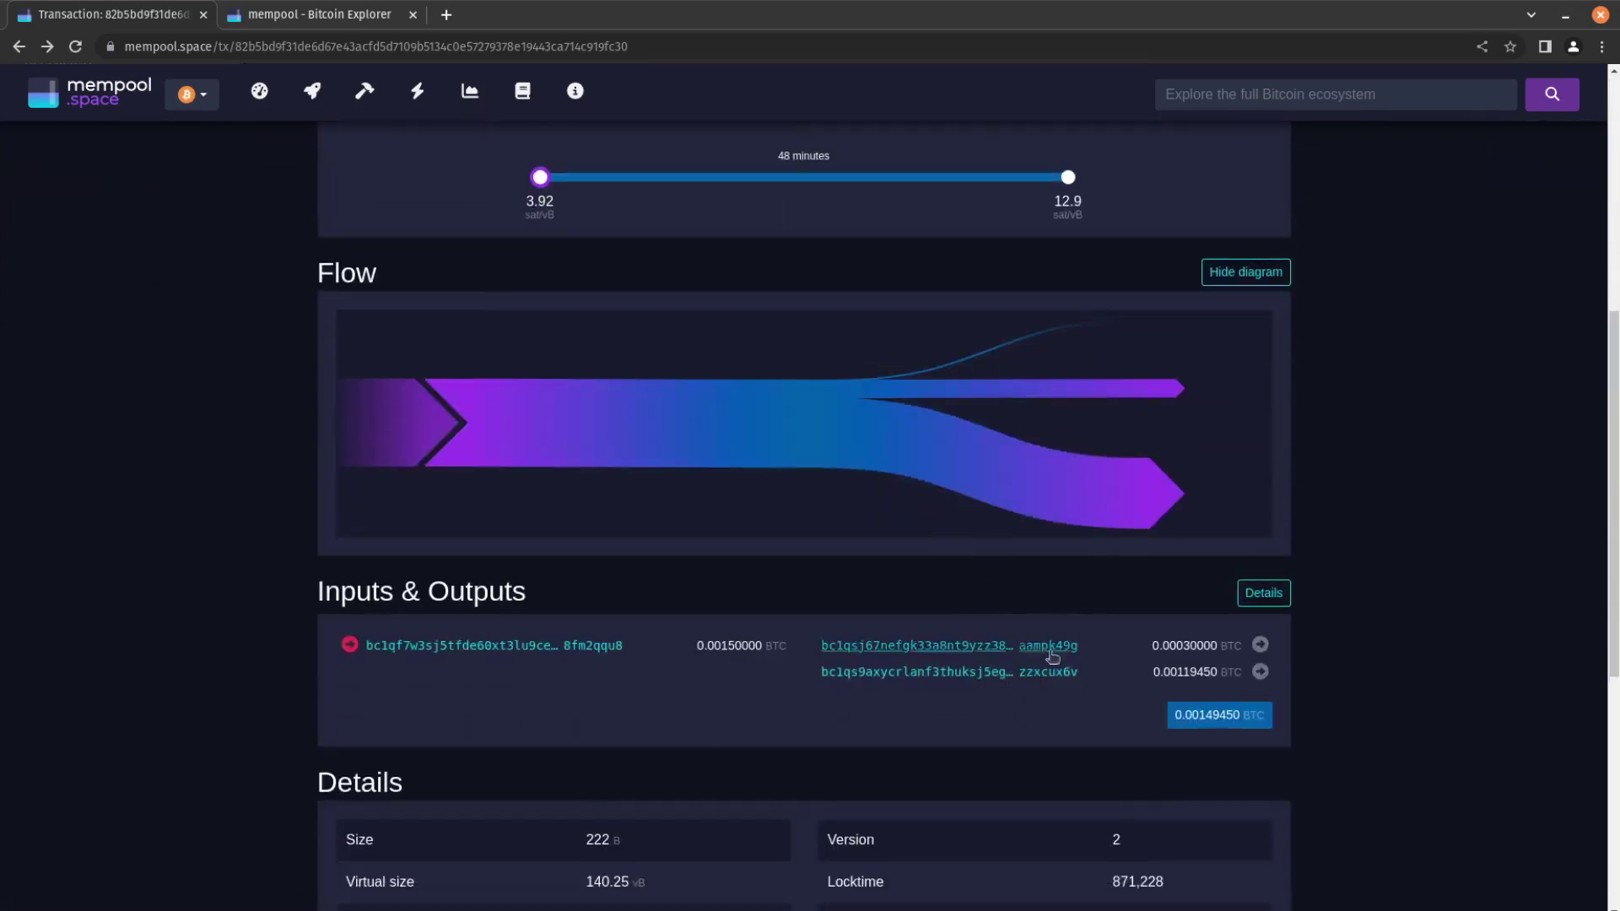
pyautogui.scroll(-3, 988, 621)
pyautogui.scroll(6, 1240, 646)
pyautogui.scroll(2, 1152, 433)
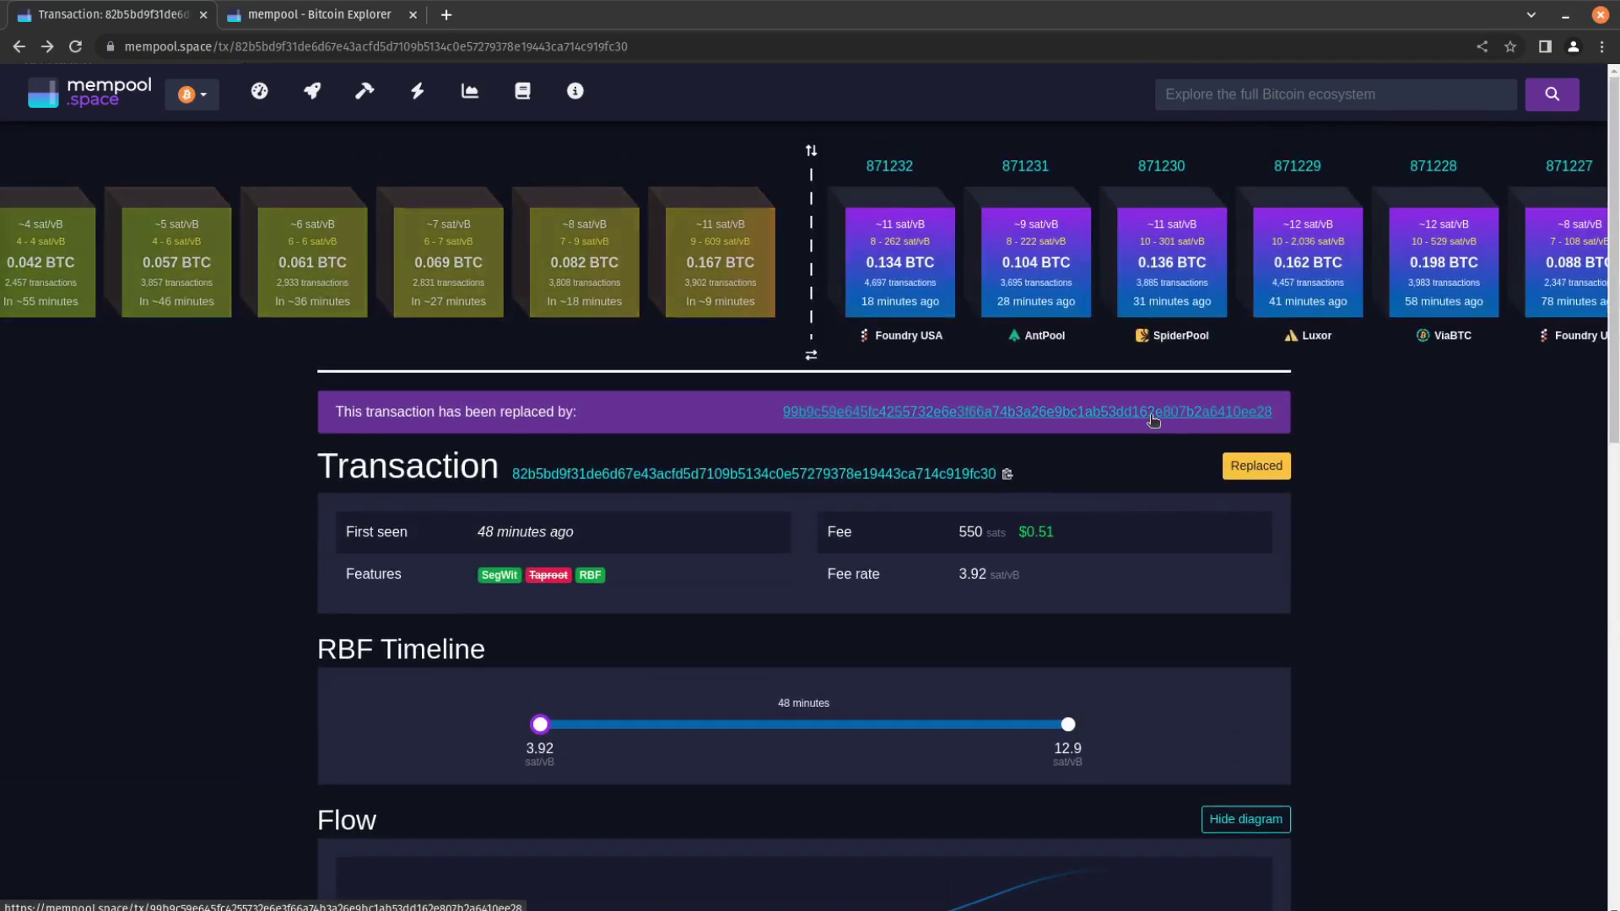
# Step: Follow the 'replaced by' banner to the higher-fee replacement transaction's page
pyautogui.click(1152, 410)
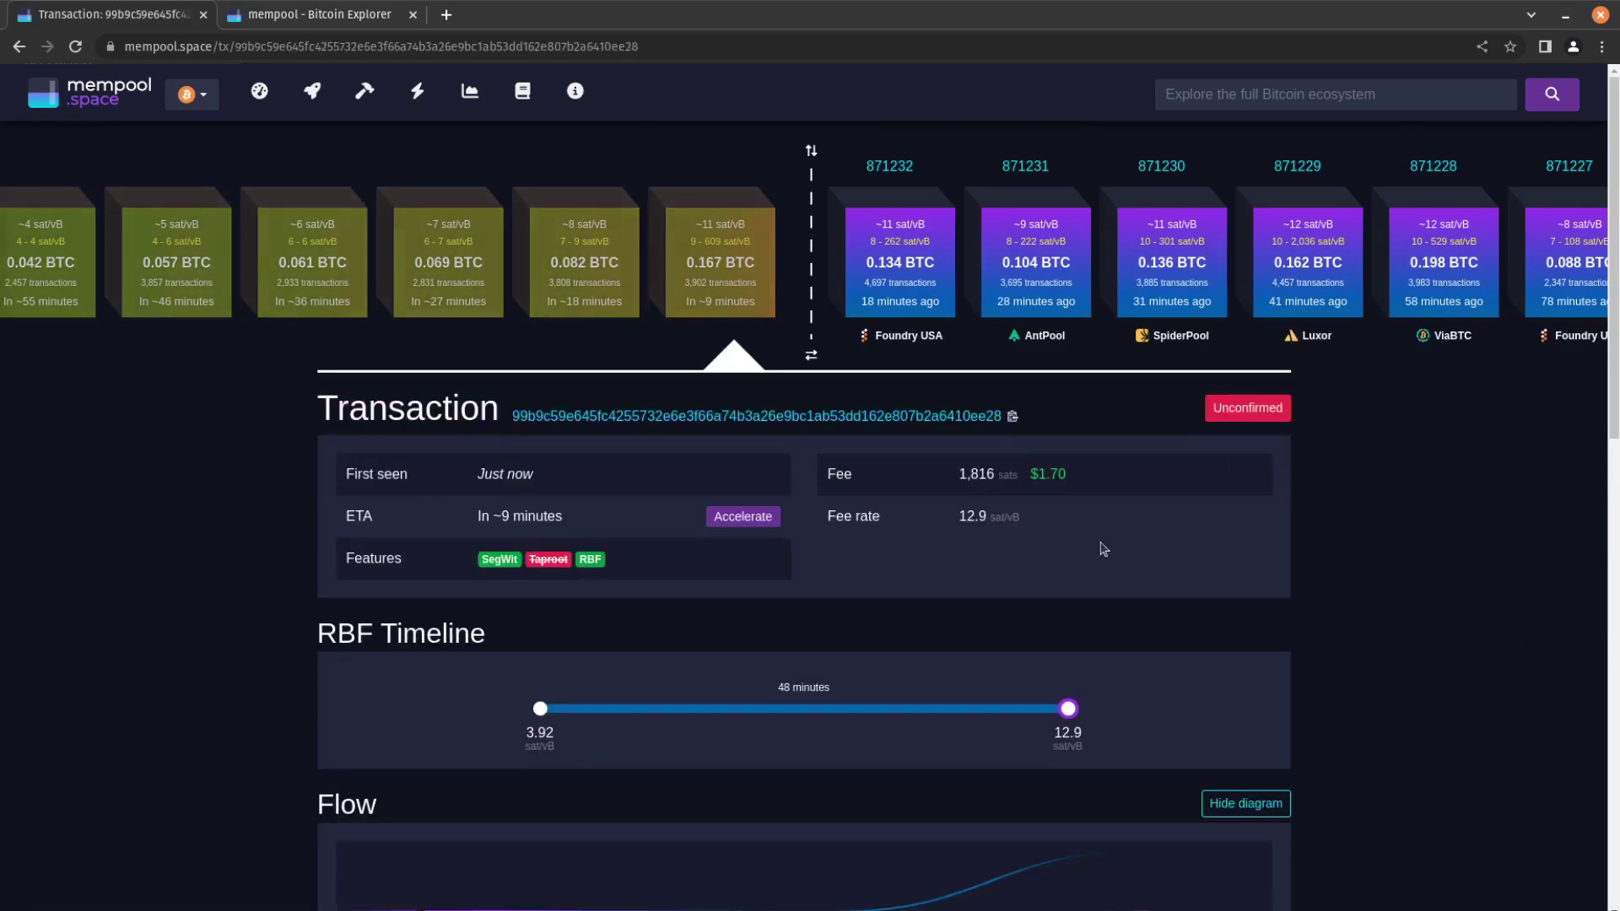
# Step: Highlight the replacement's 12.9 sat/vB fee rate and its estimated confirmation time
pyautogui.moveTo(959, 517); pyautogui.dragTo(1063, 526)
pyautogui.moveTo(564, 517); pyautogui.dragTo(479, 517)
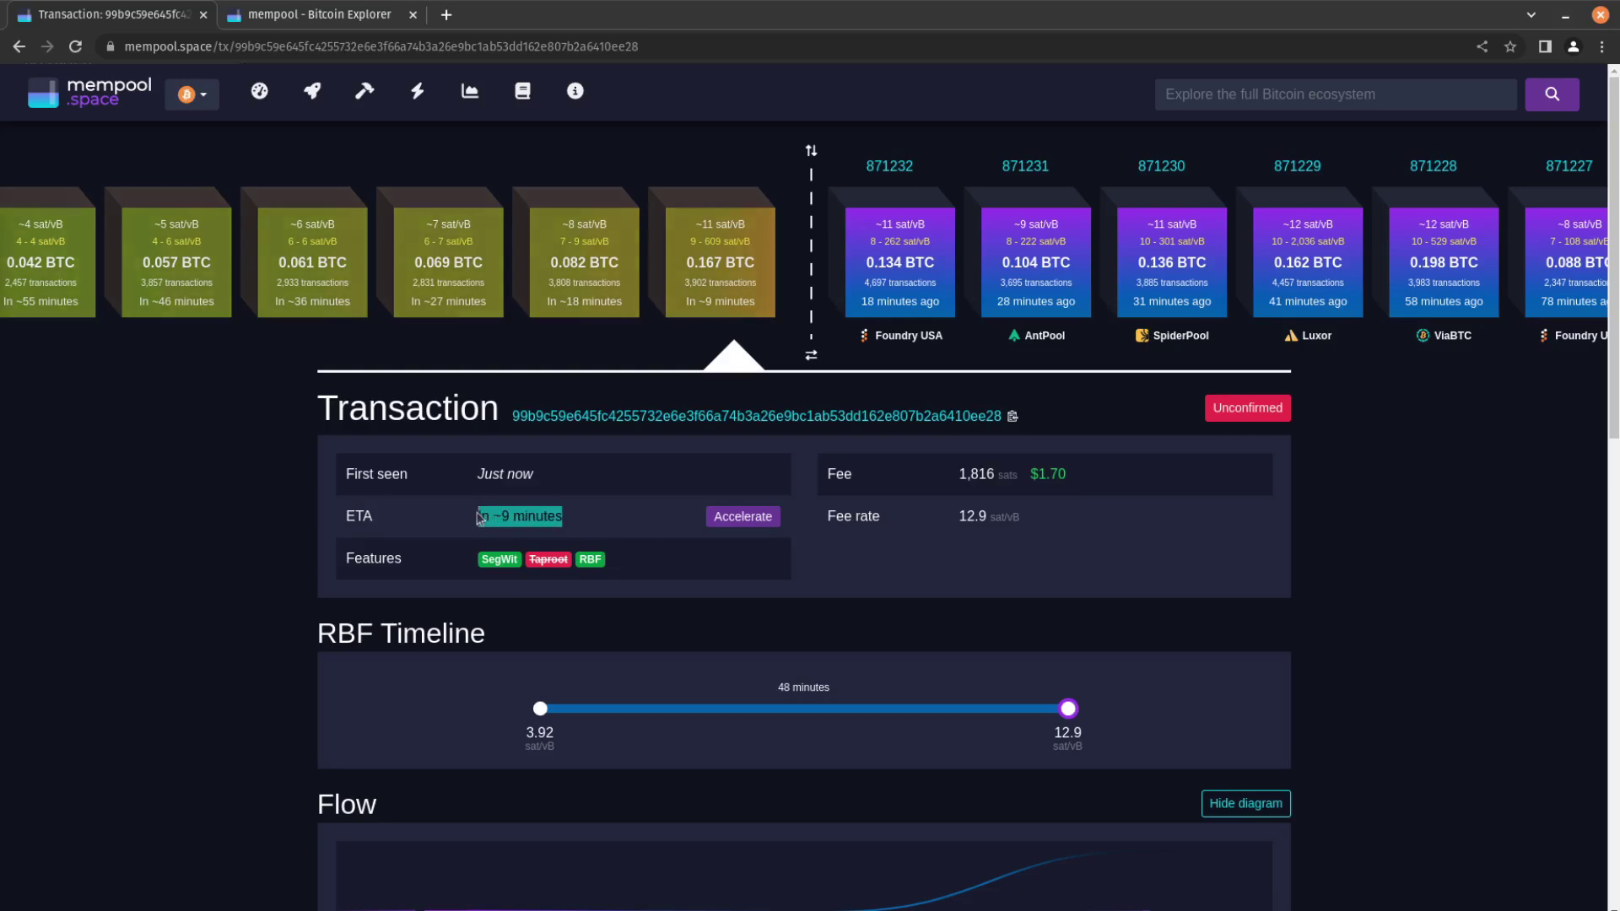
pyautogui.click(1437, 688)
pyautogui.scroll(-5, 1437, 689)
pyautogui.scroll(-5, 1436, 688)
pyautogui.scroll(-3, 1436, 688)
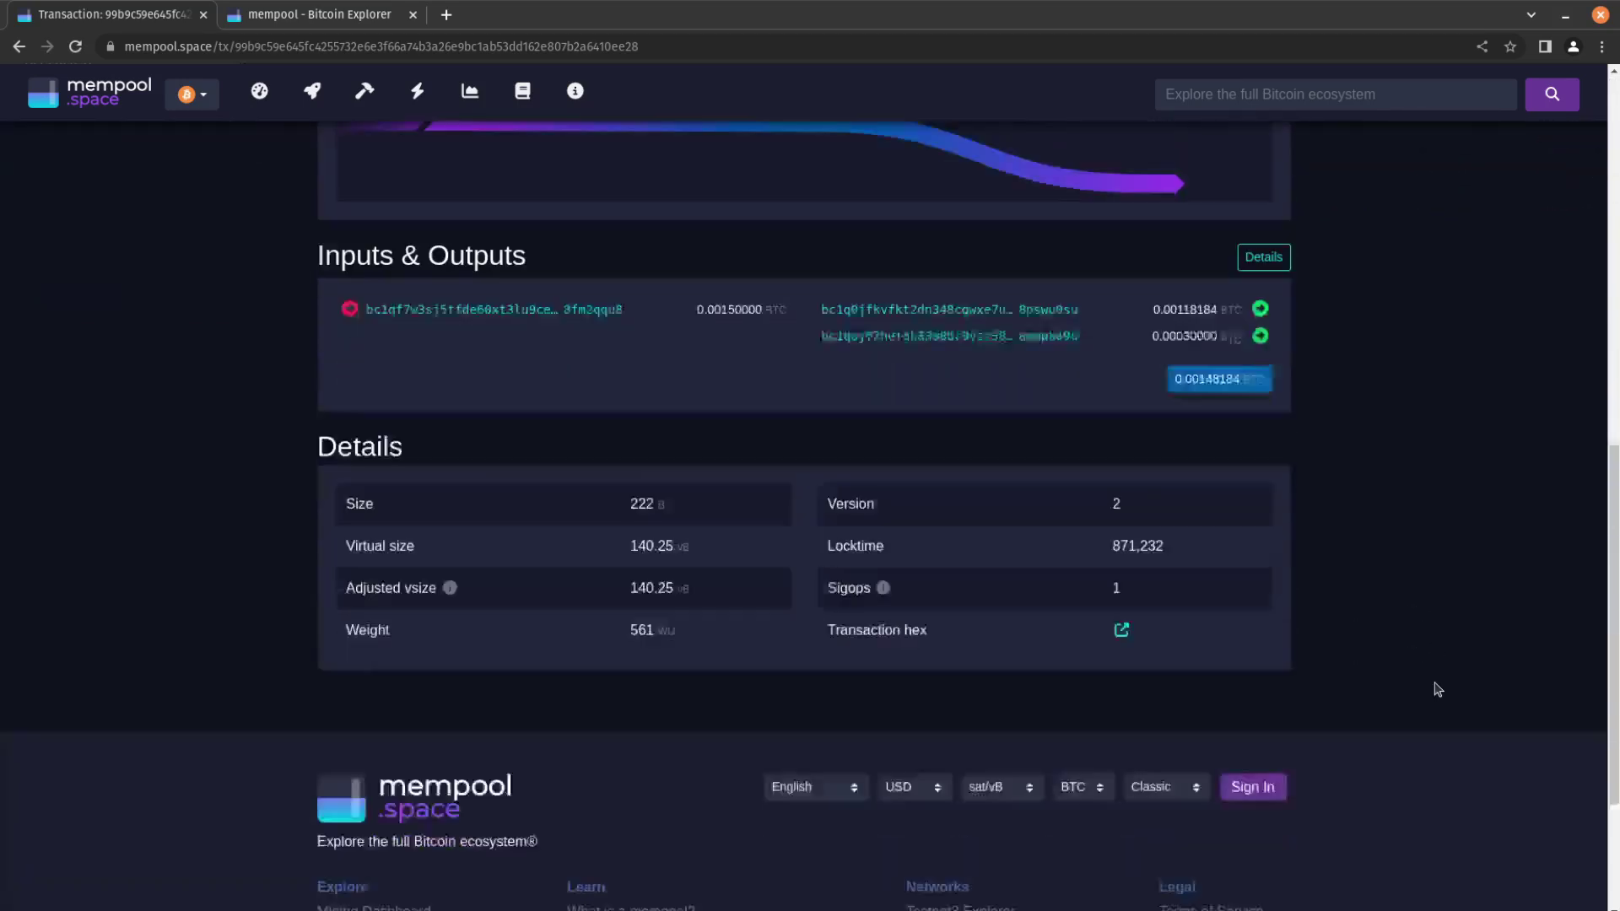
pyautogui.scroll(-2, 1436, 689)
pyautogui.scroll(5, 1437, 688)
pyautogui.scroll(5, 1437, 688)
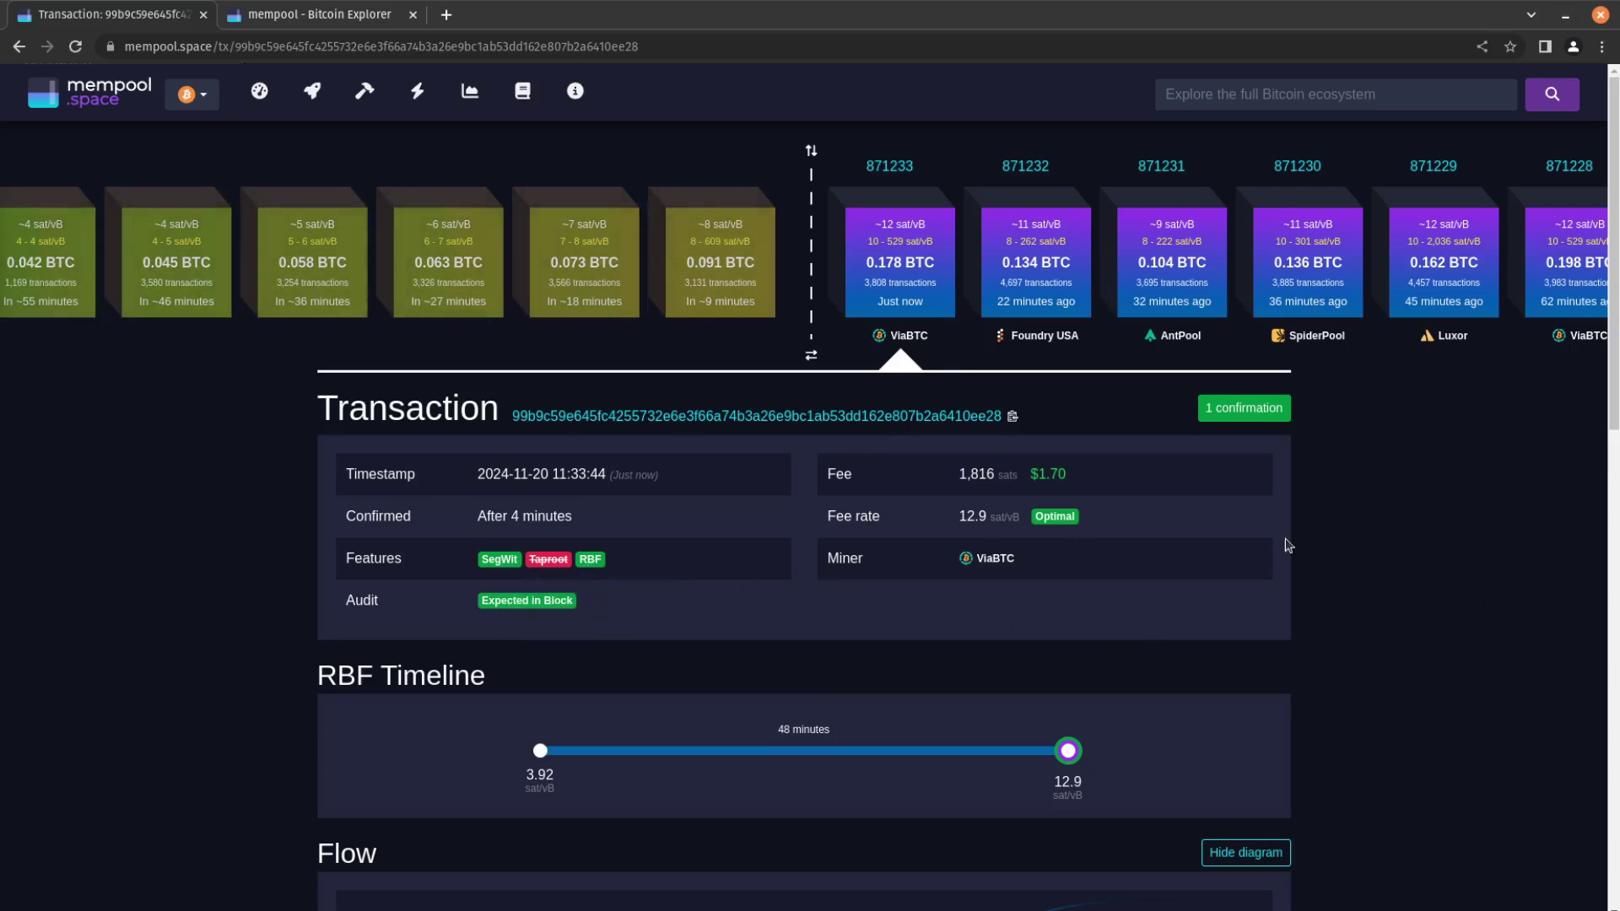
# Step: Load dprogram.me in a new browser tab, correcting the mistyped address first
pyautogui.click(447, 15)
pyautogui.write('dpro')
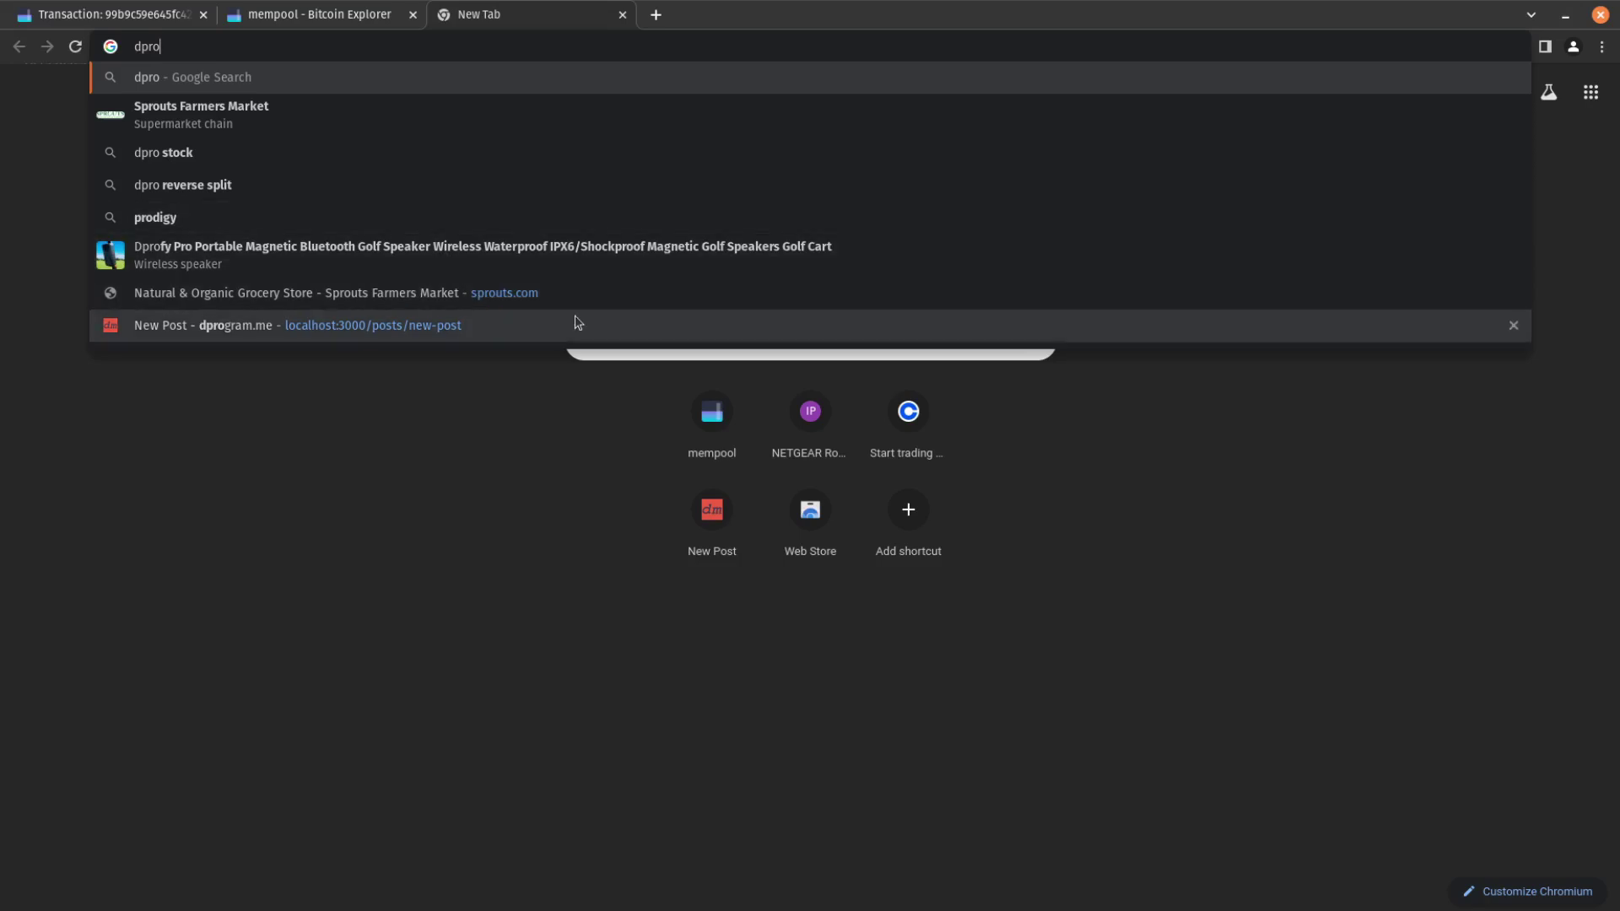
pyautogui.write('rg')
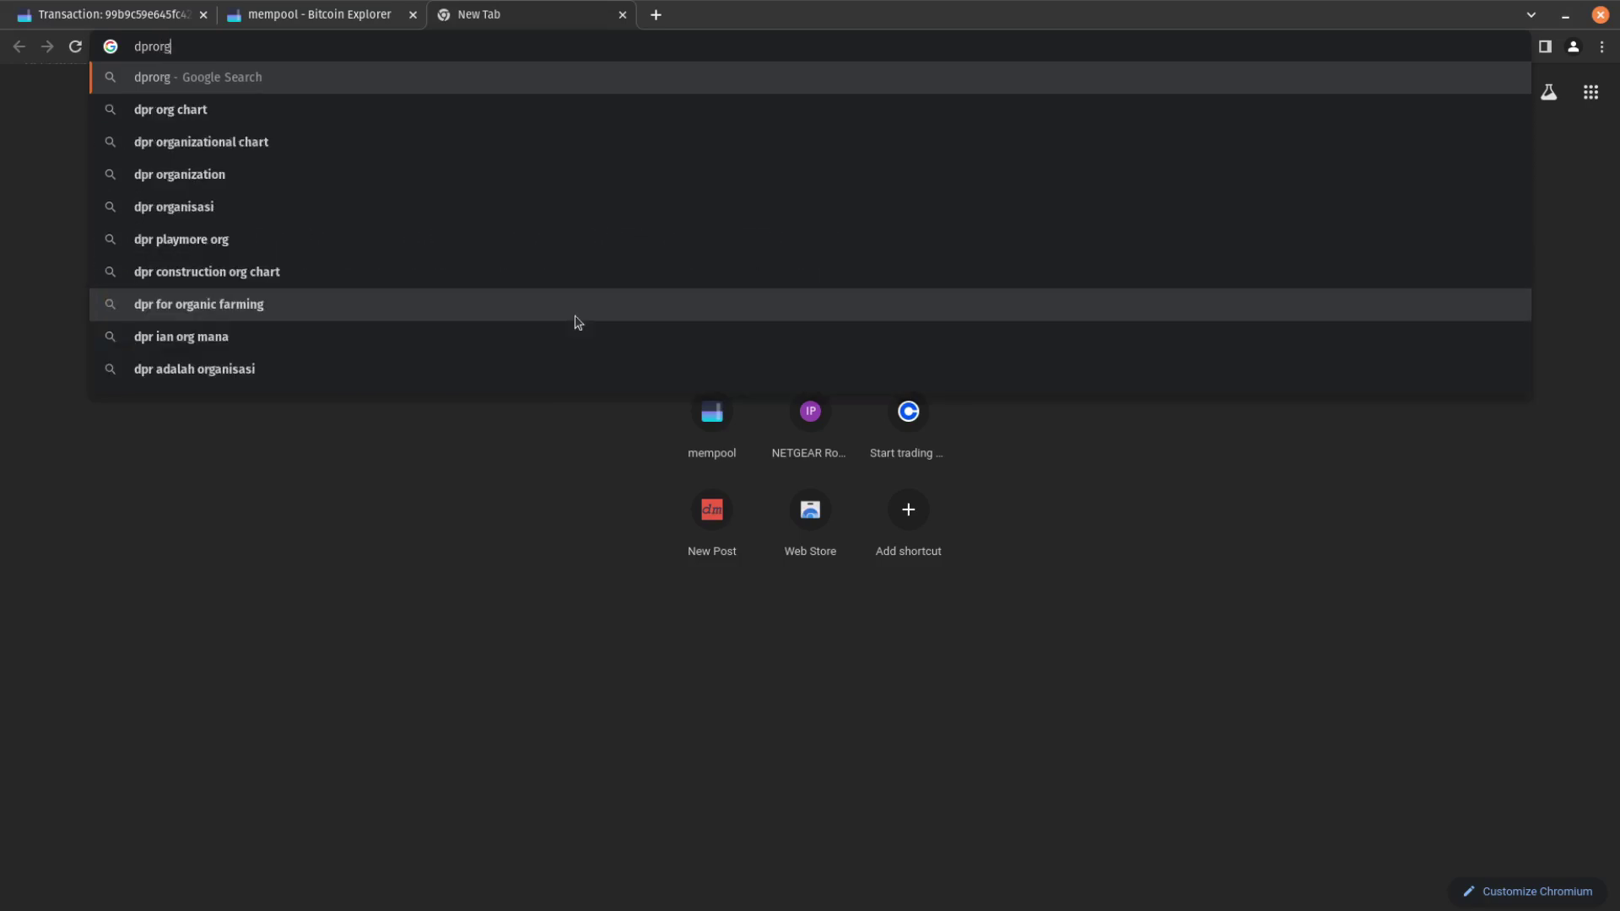
pyautogui.press('BackSpace')
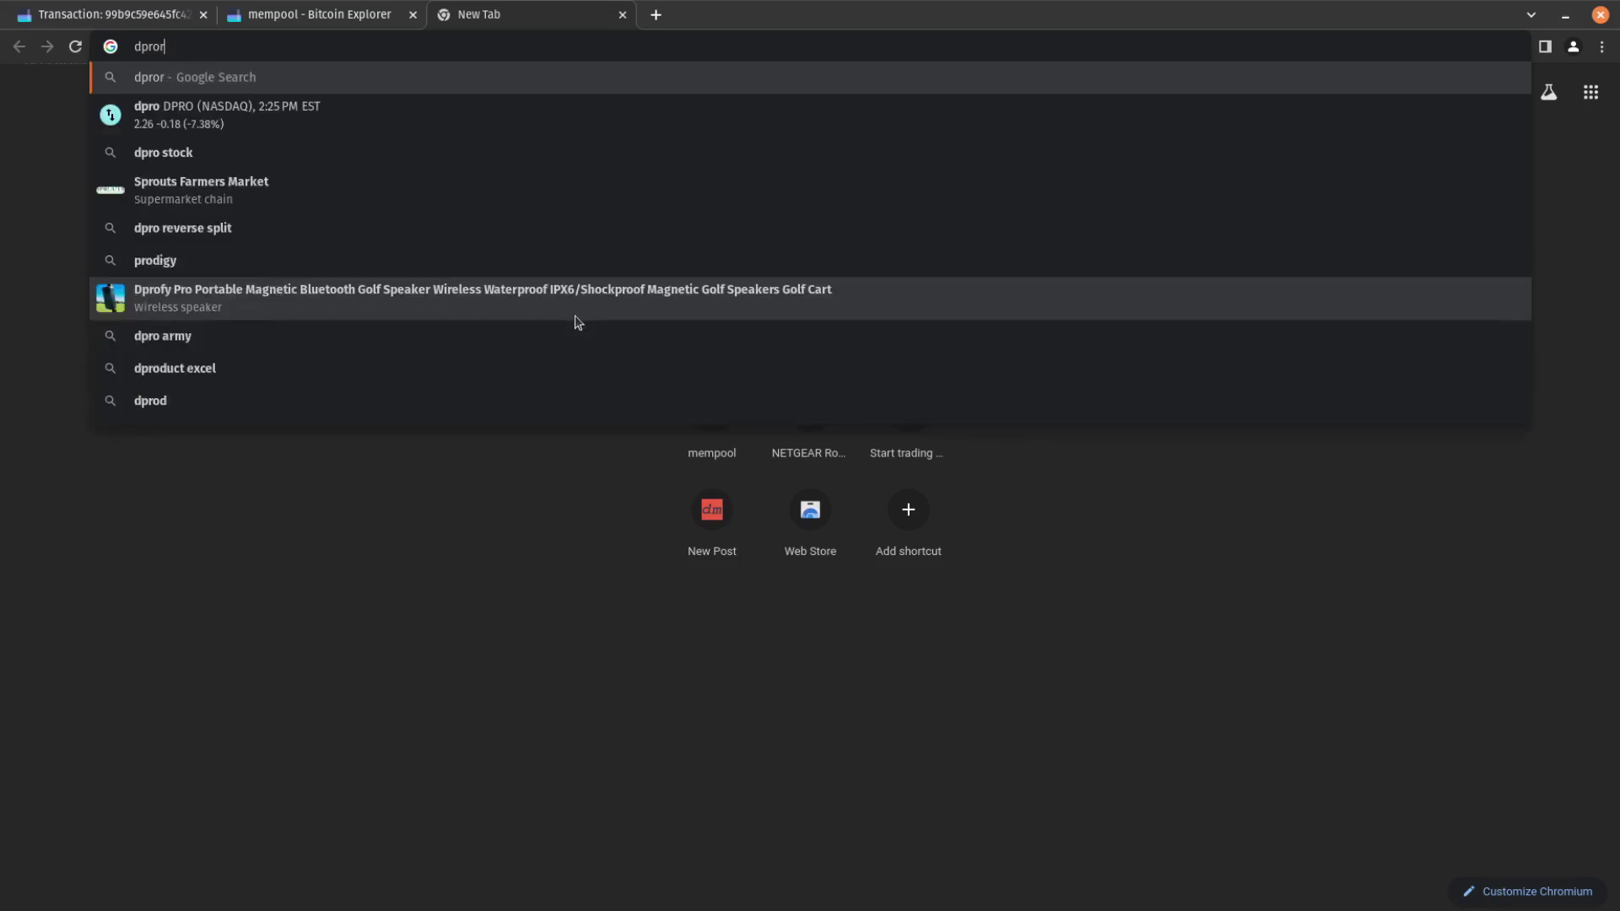
pyautogui.press('BackSpace')
pyautogui.write('gram.me')
pyautogui.press('Return')
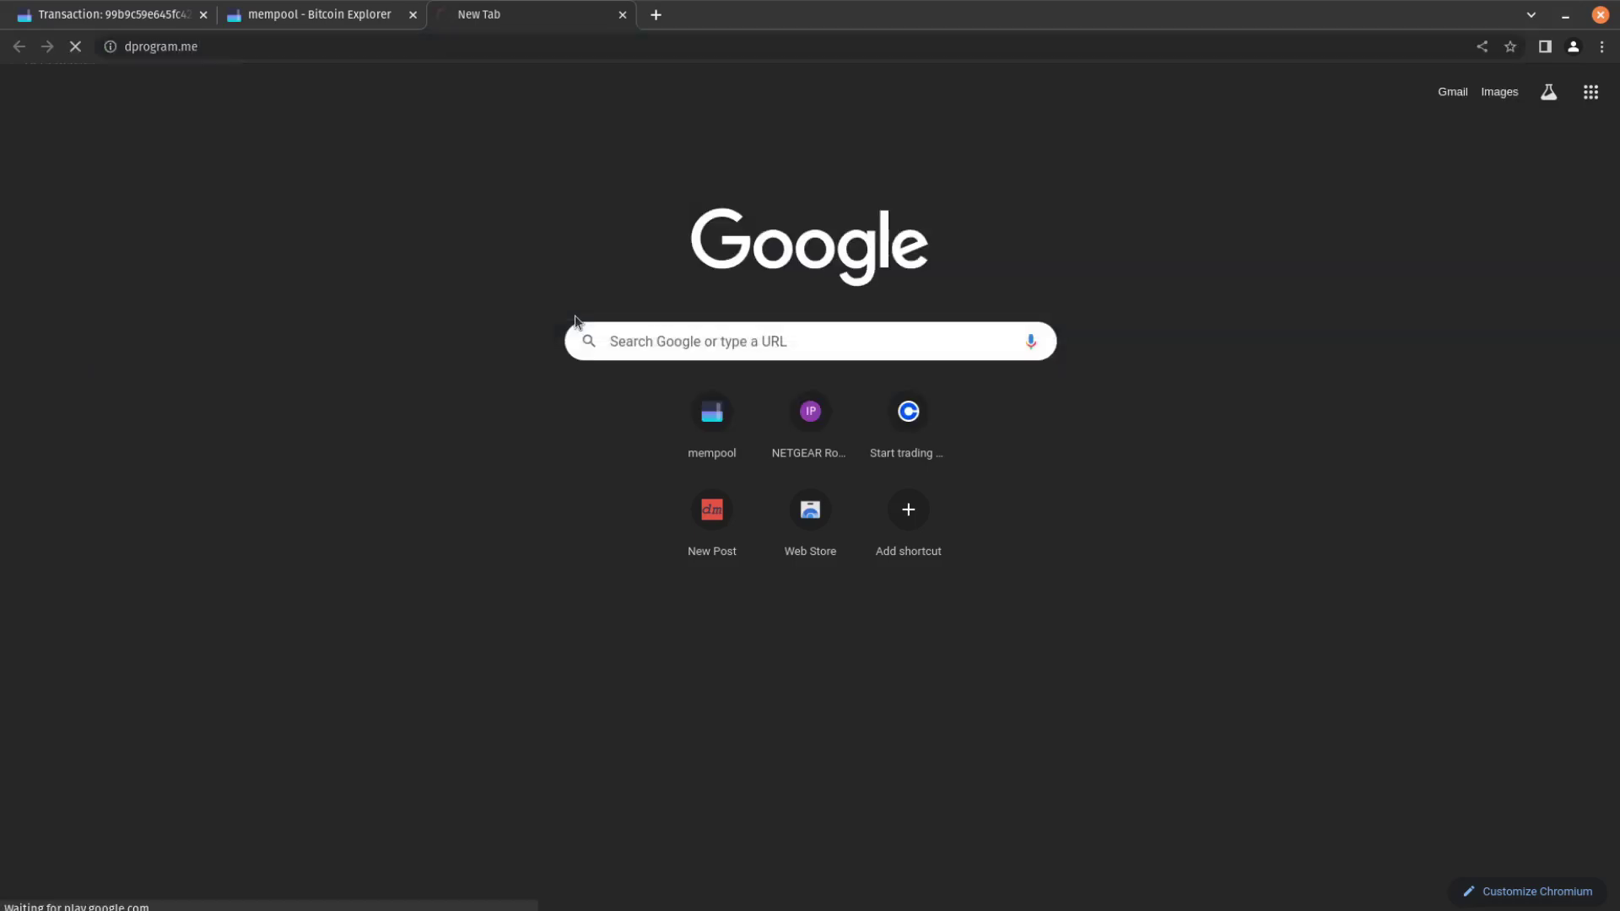
pyautogui.scroll(-3, 899, 621)
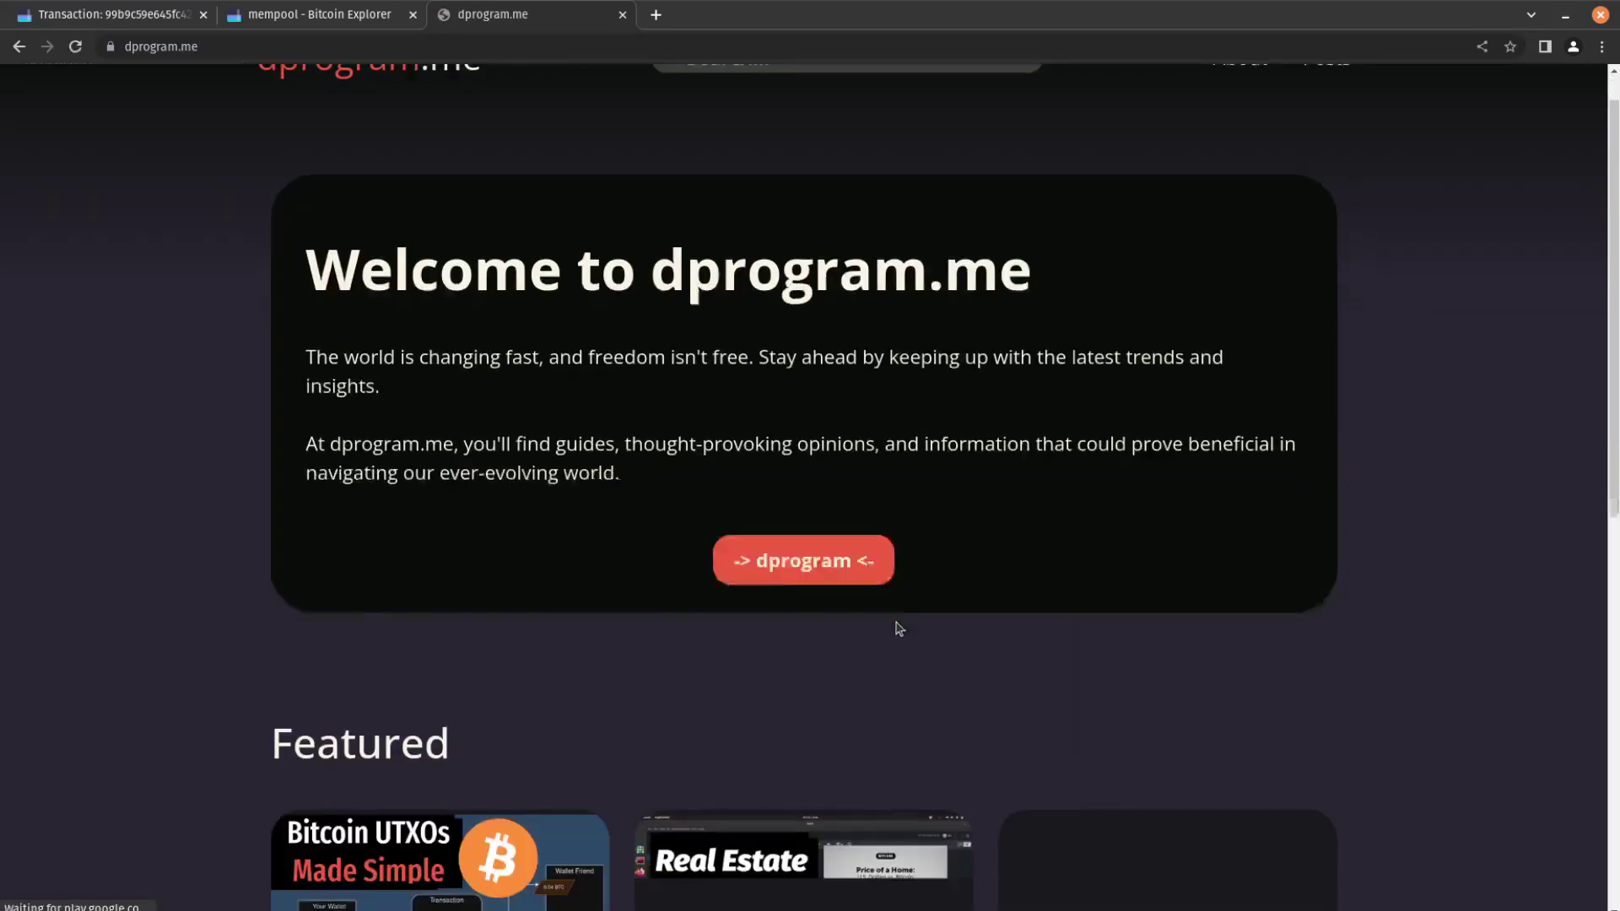
pyautogui.scroll(-3, 899, 620)
pyautogui.scroll(-3, 811, 634)
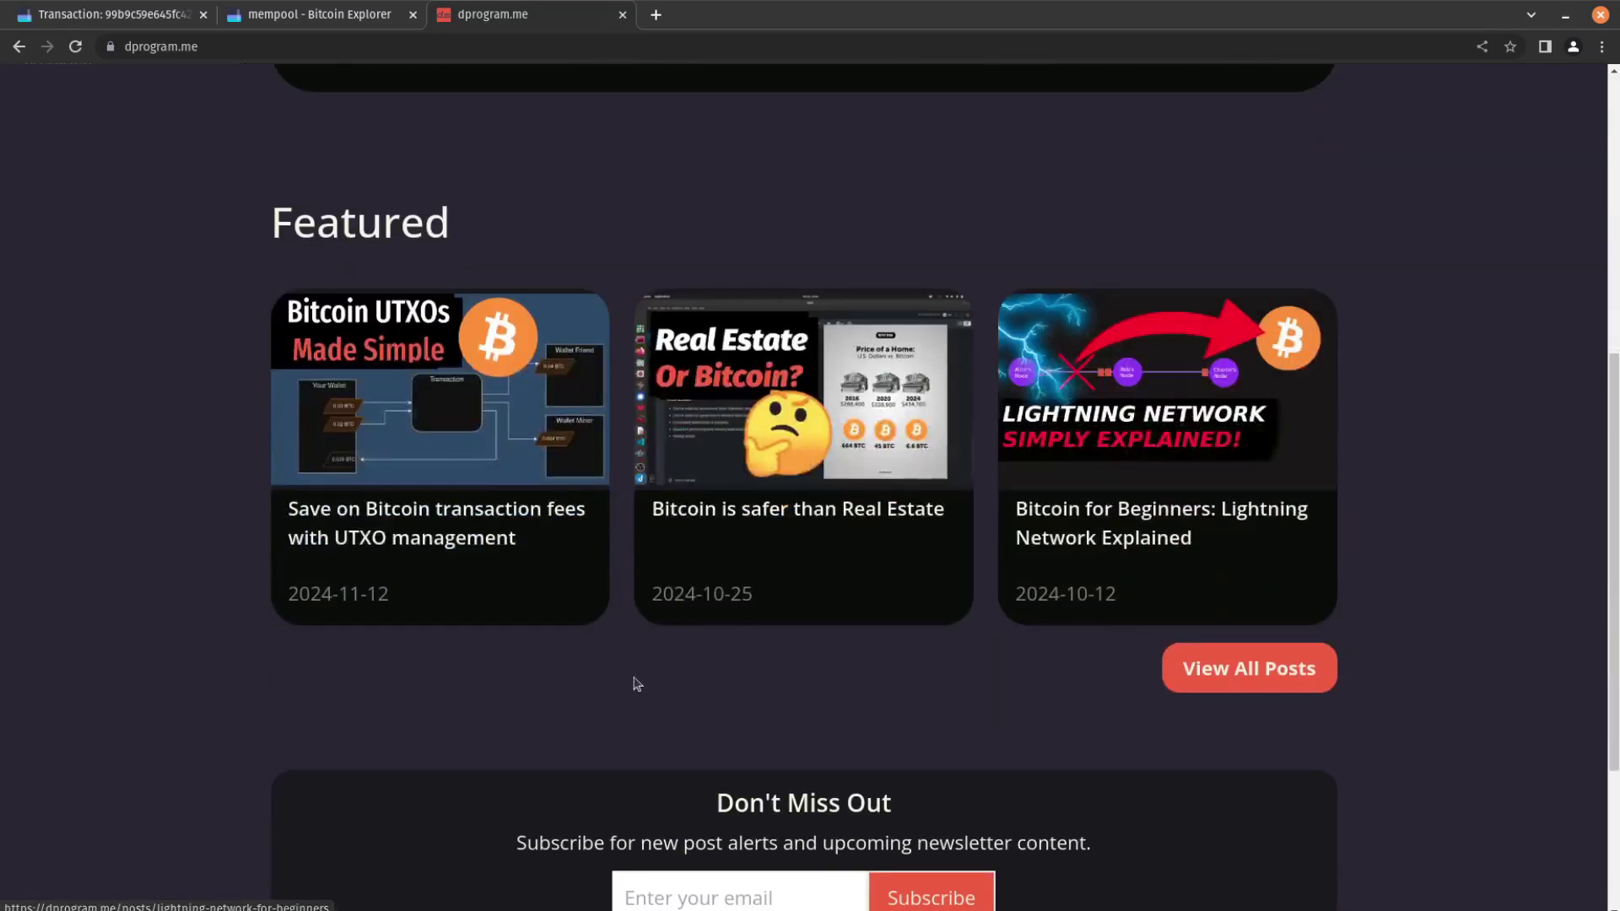
pyautogui.scroll(6, 869, 638)
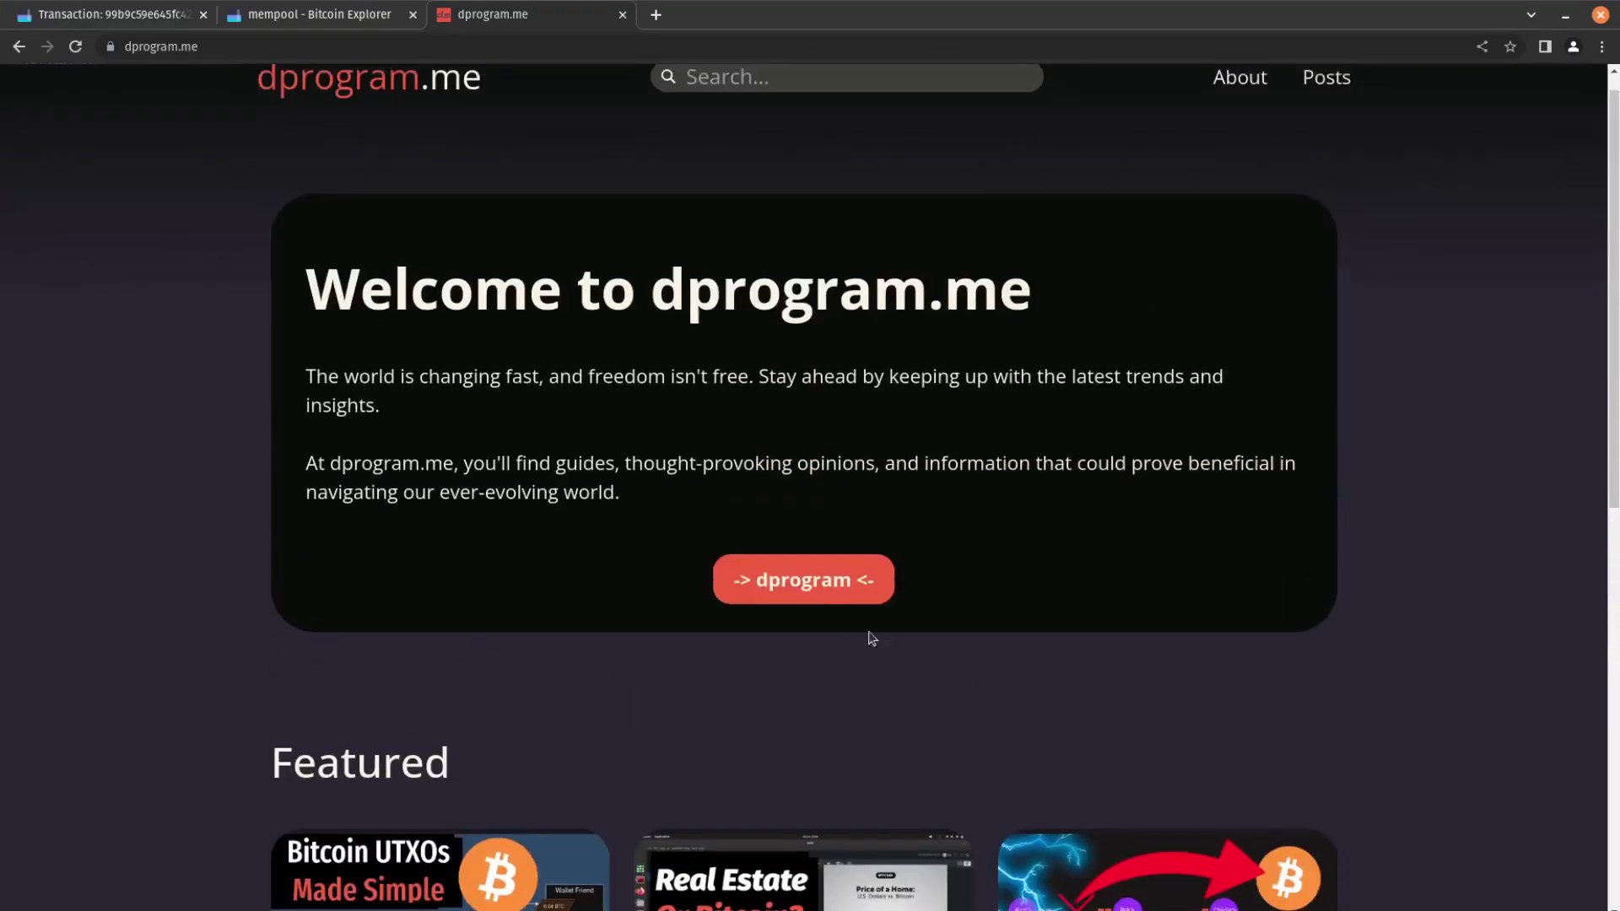
pyautogui.scroll(1, 850, 605)
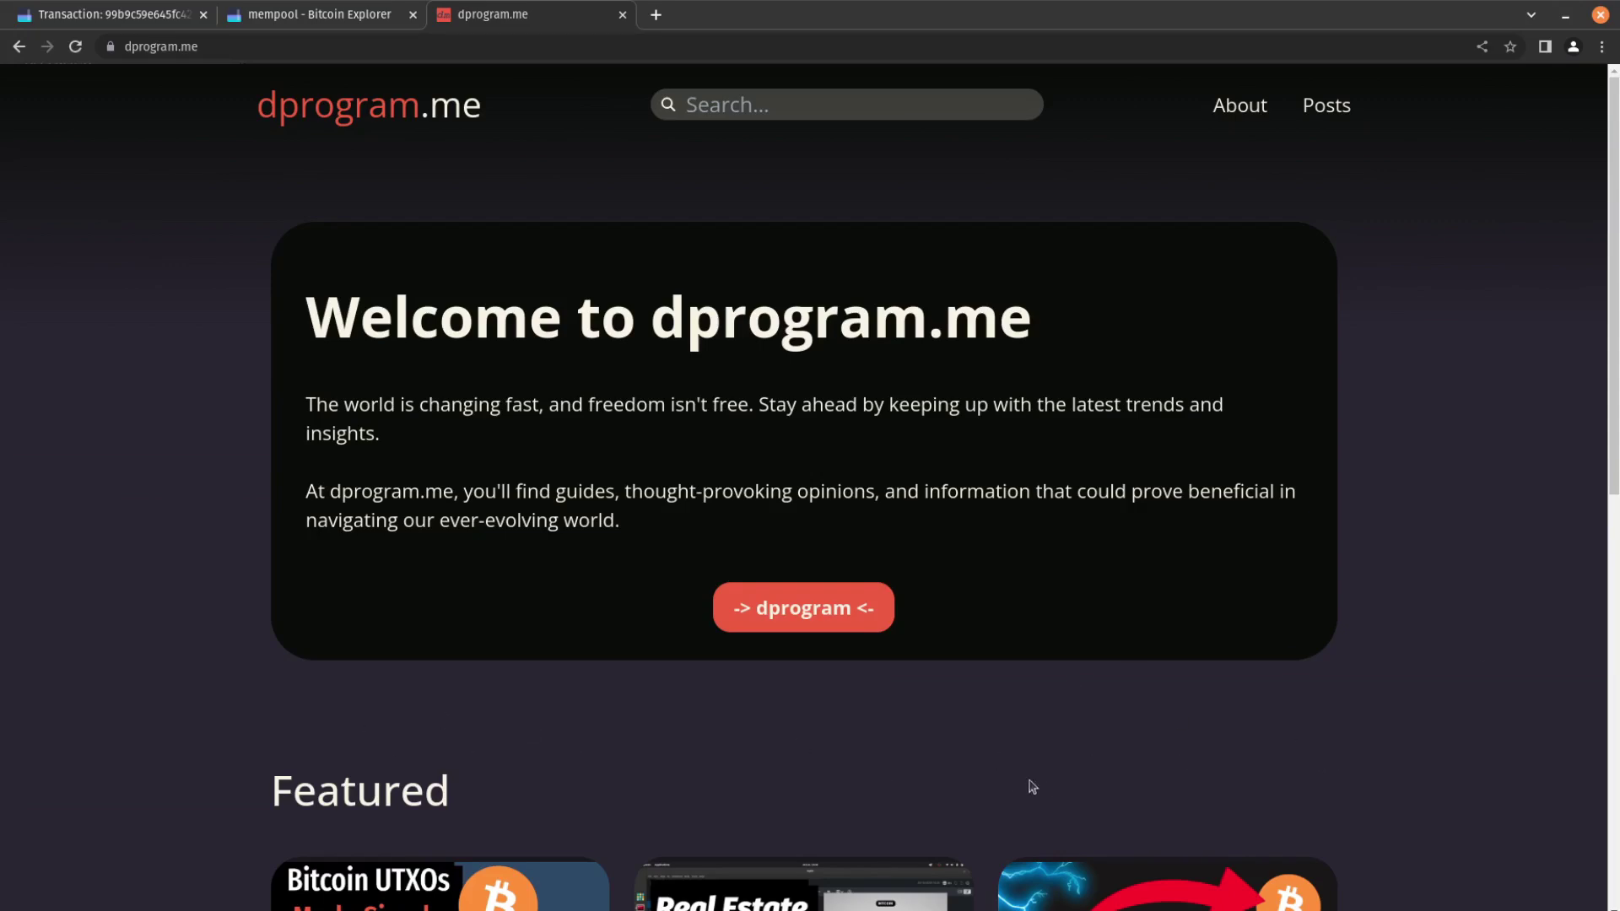
pyautogui.scroll(-5, 1032, 787)
pyautogui.scroll(-3, 1025, 779)
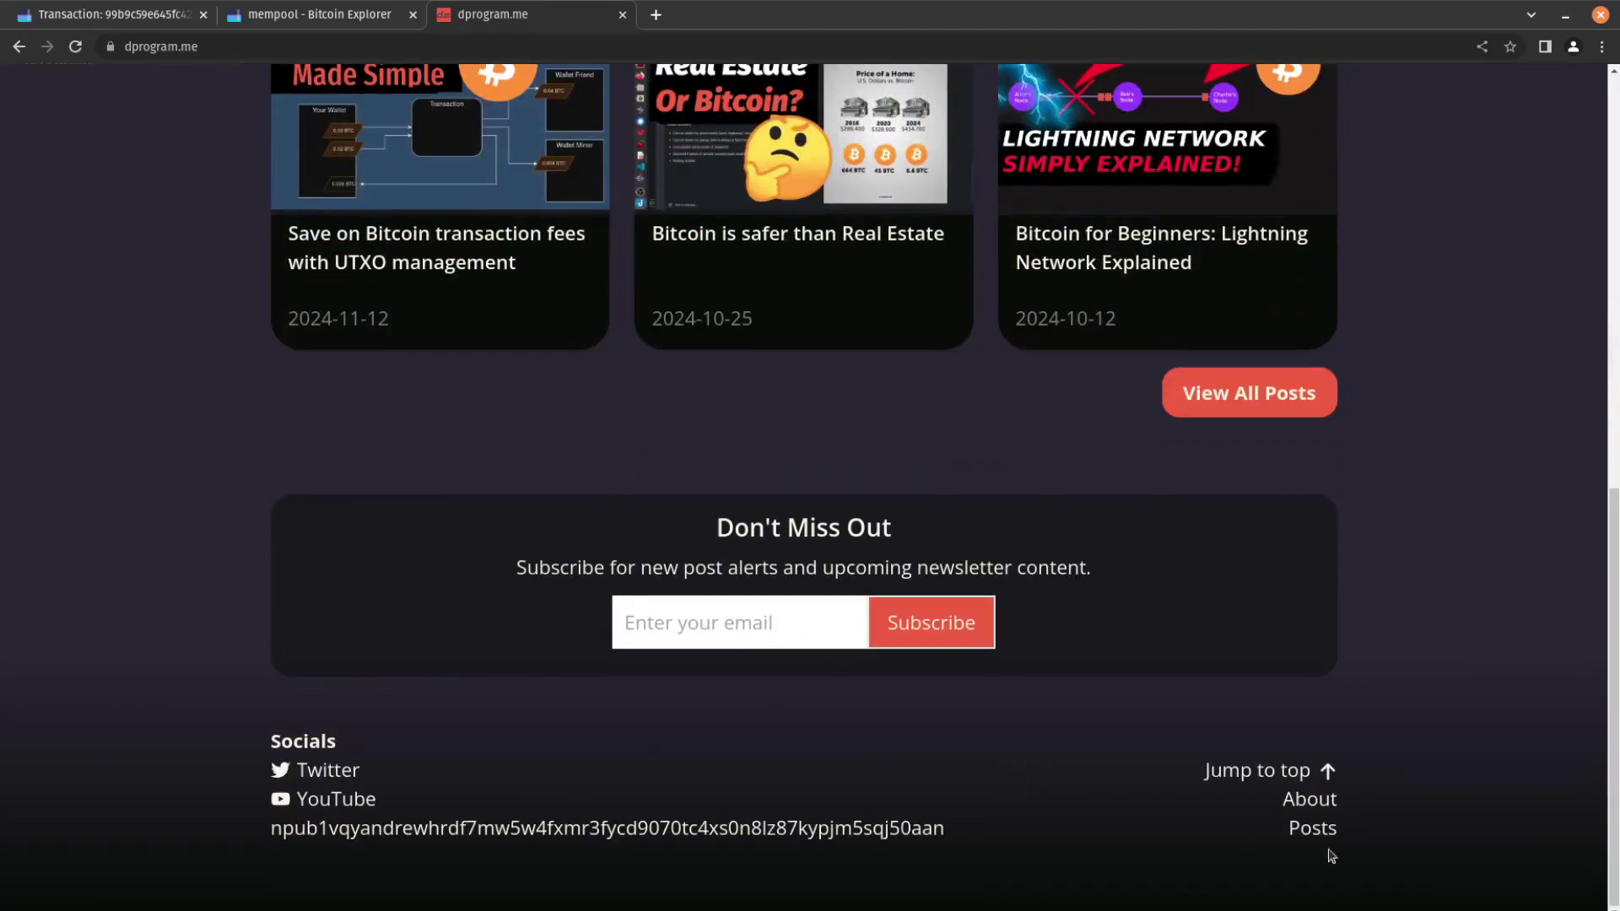
pyautogui.scroll(10, 1374, 806)
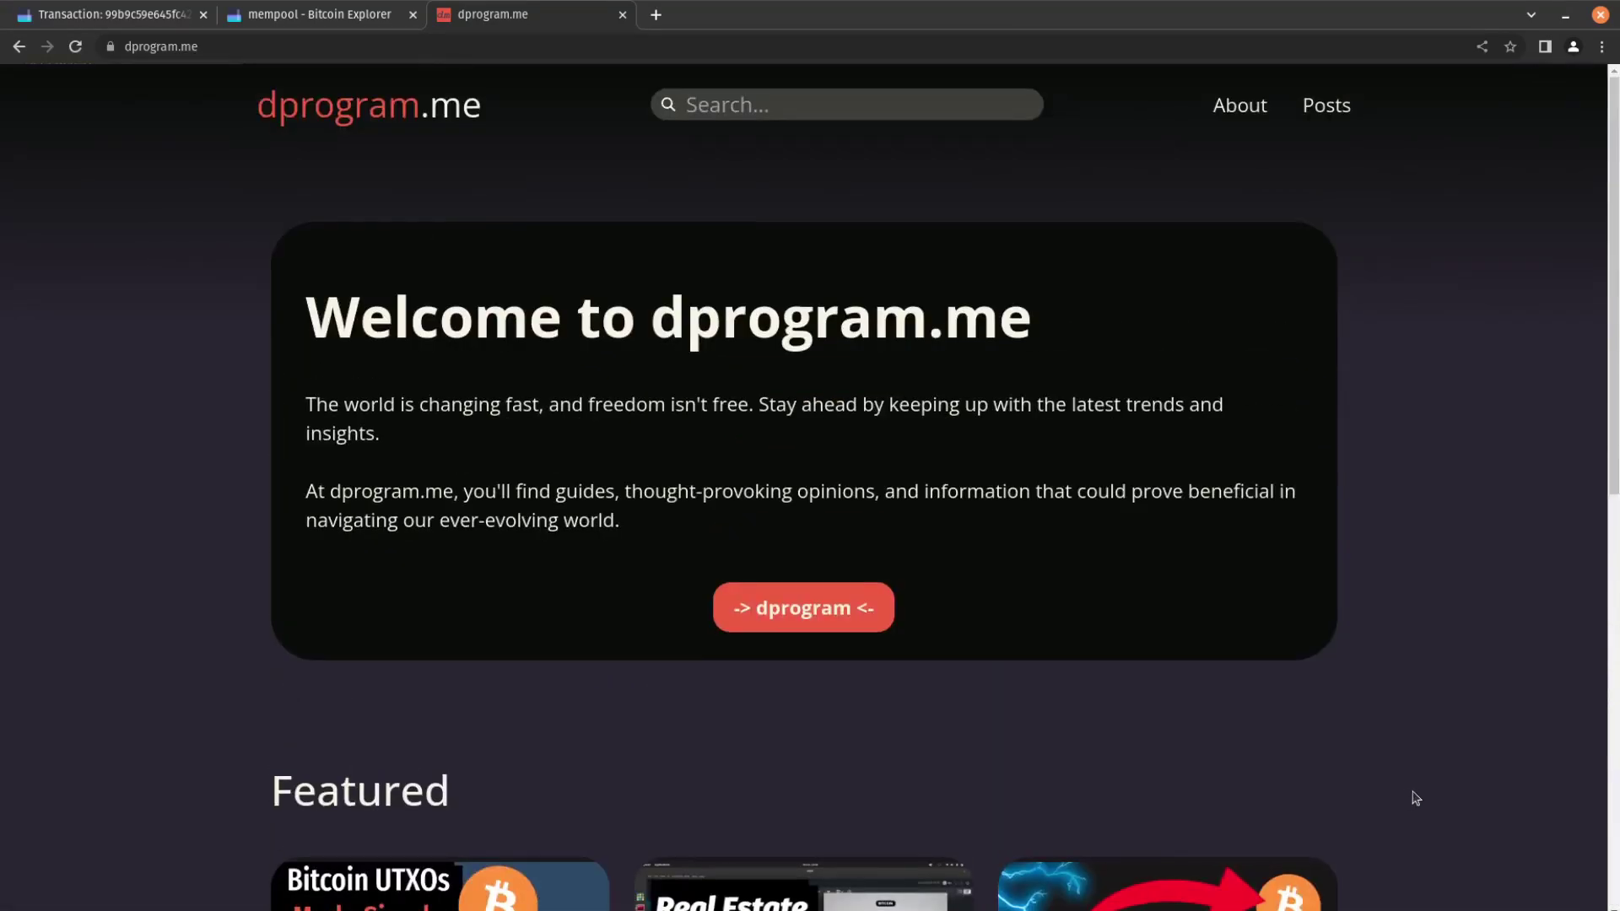